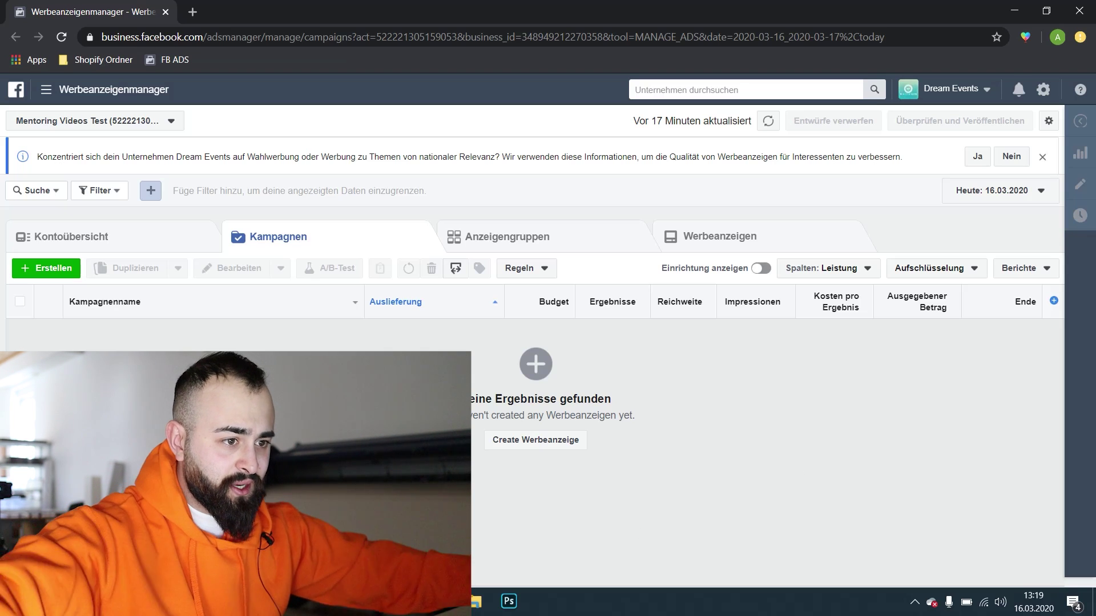
drag(206, 35, 96, 37)
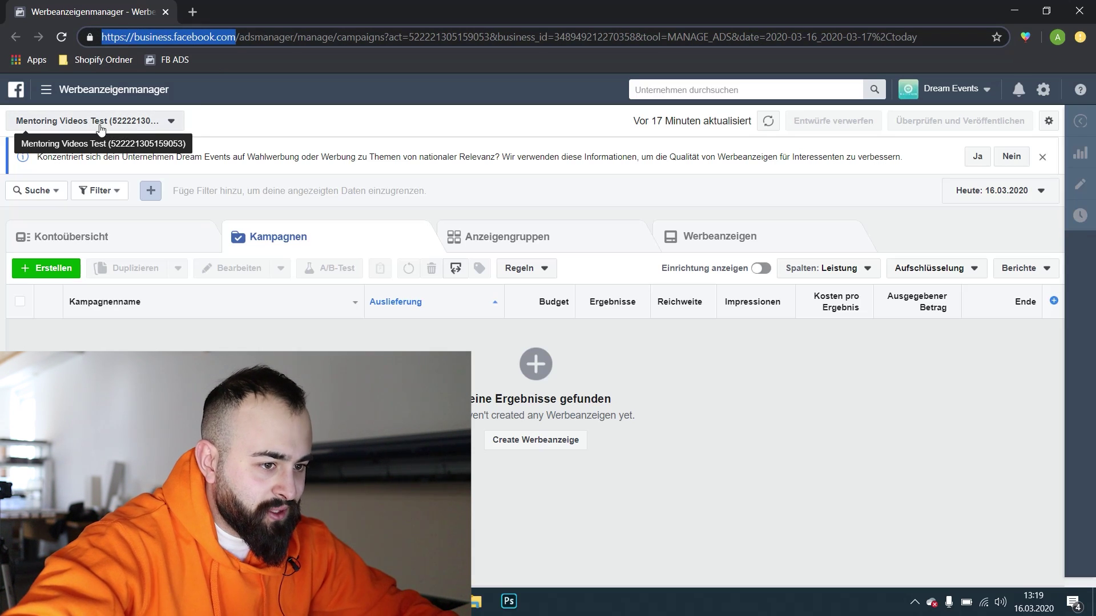
click(288, 129)
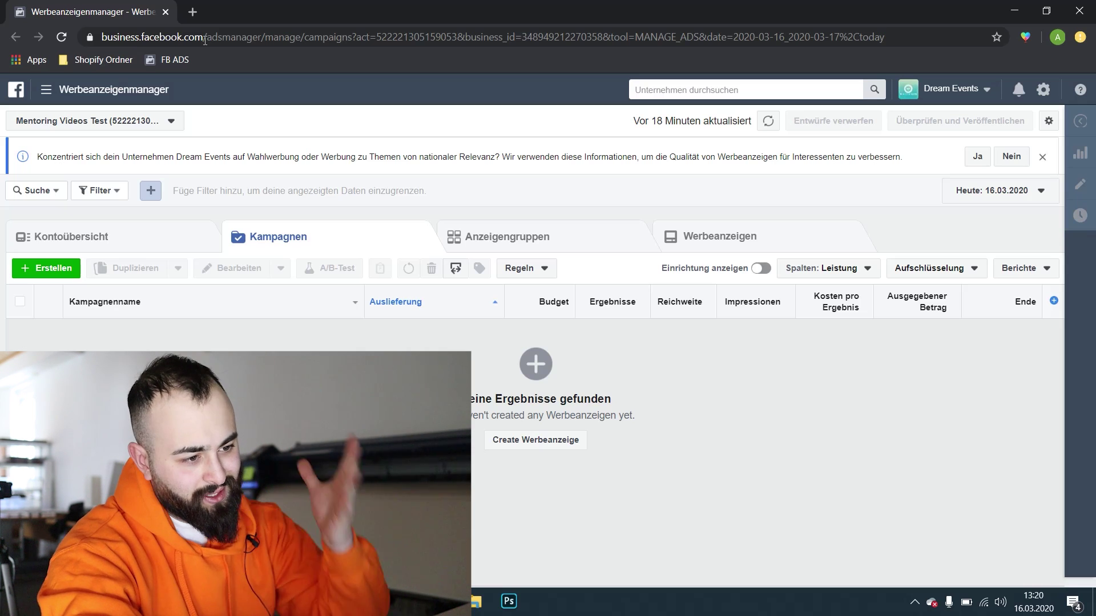
click(46, 89)
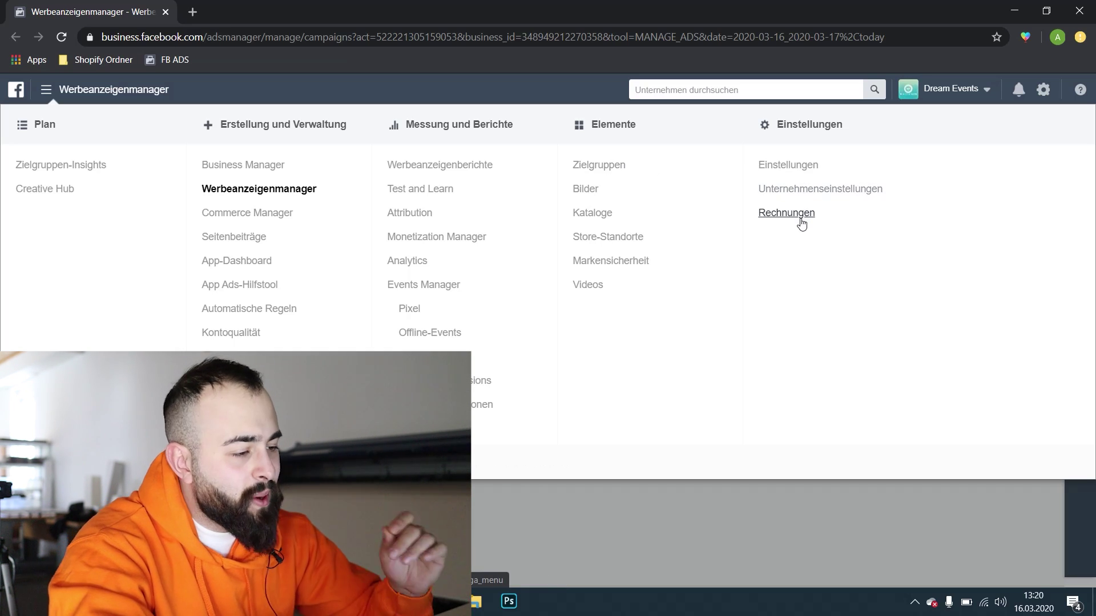
click(106, 89)
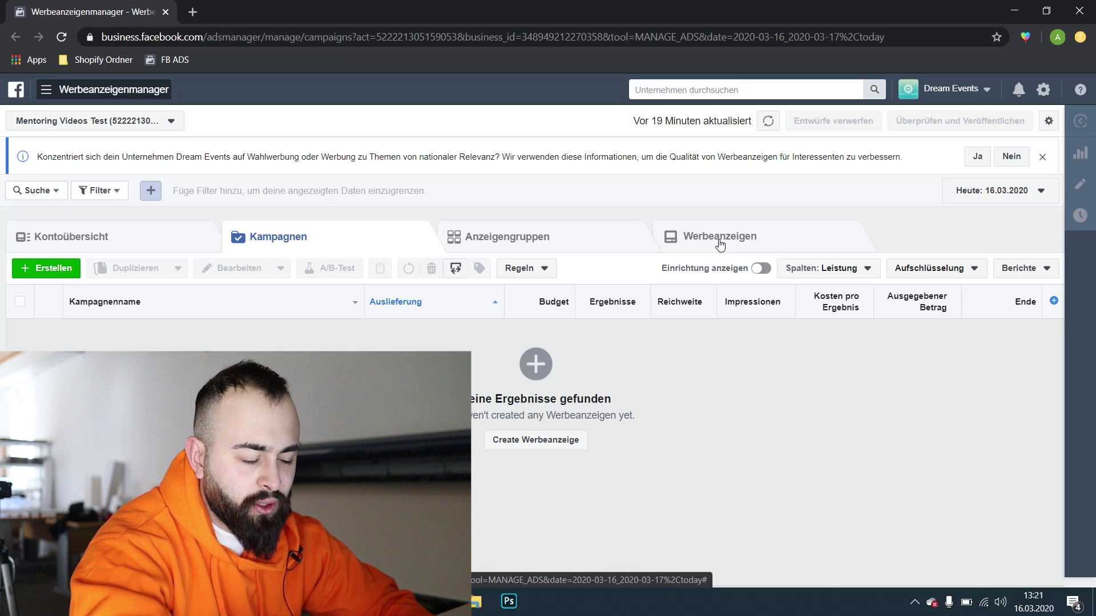
click(829, 270)
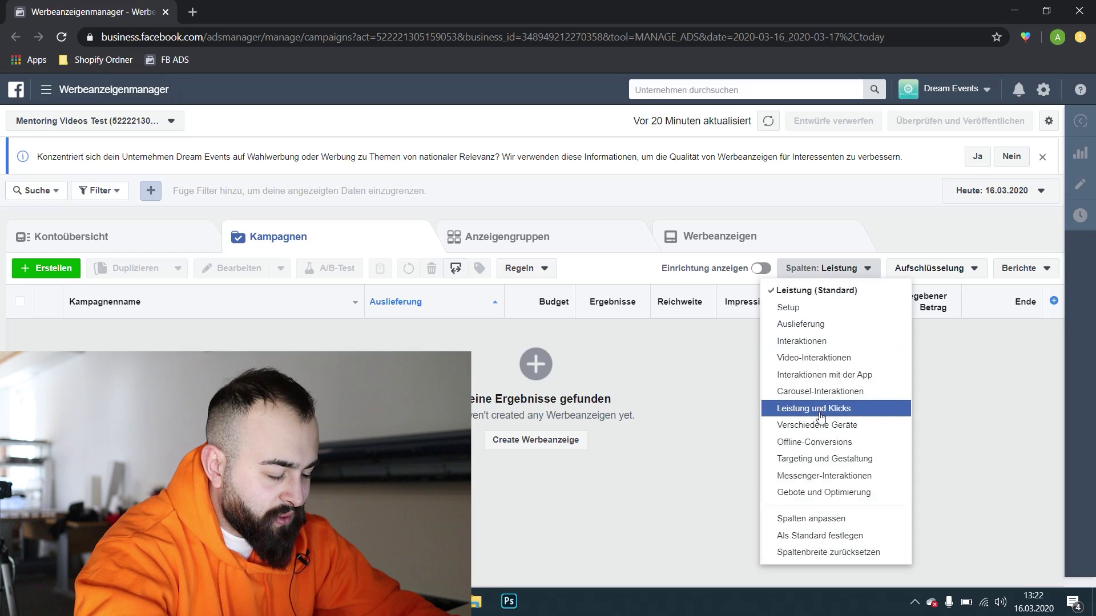
click(959, 358)
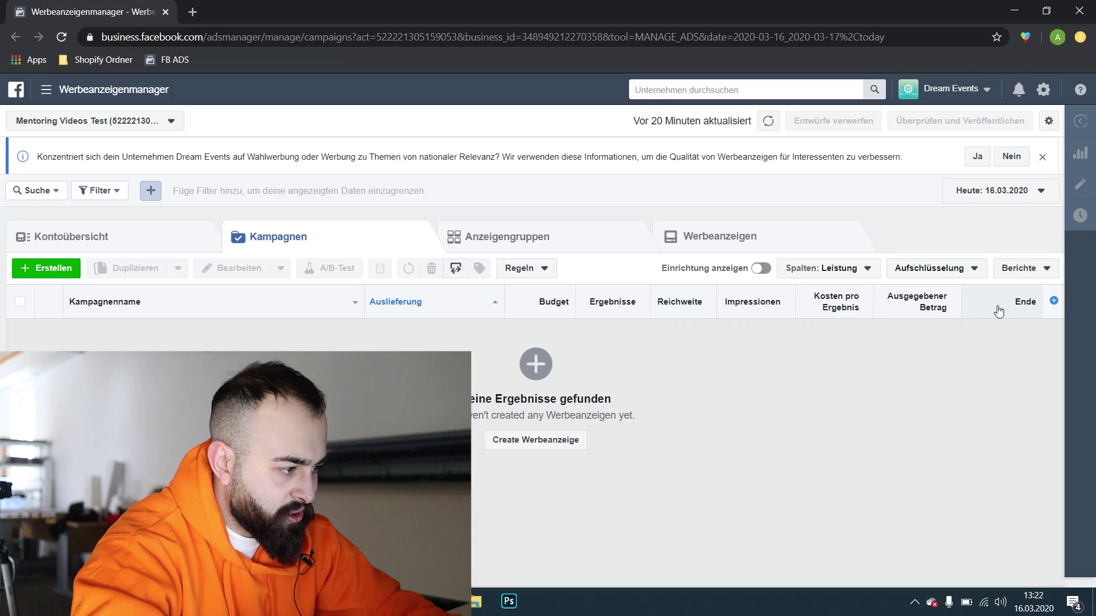
- Add the CPM (Kosten pro 1.000 Impressionen) column to the campaign table and place it directly after Kampagnenname
click(861, 273)
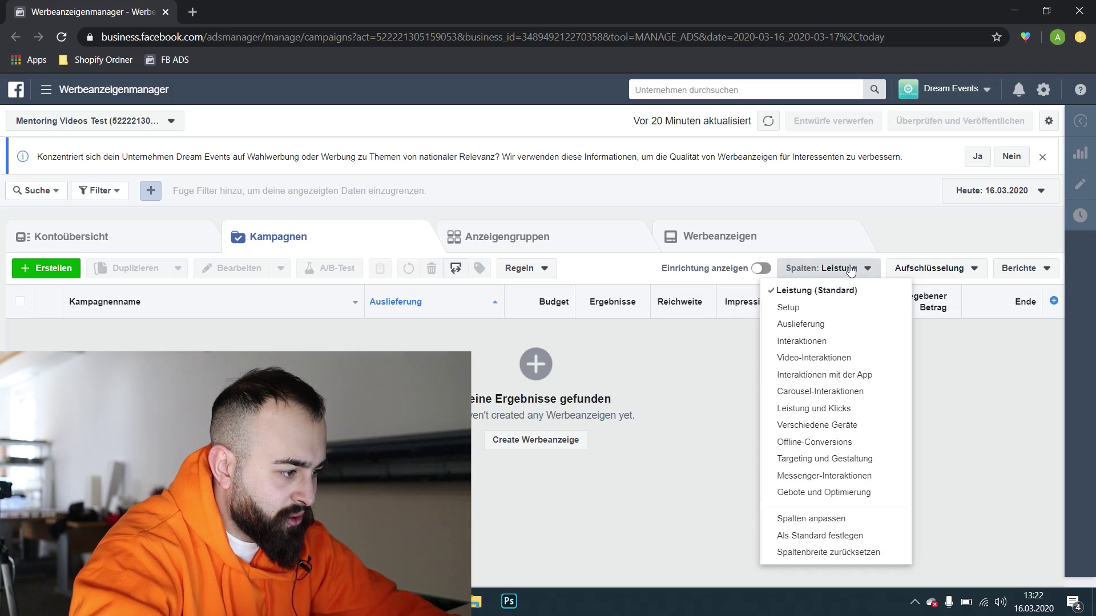
click(844, 520)
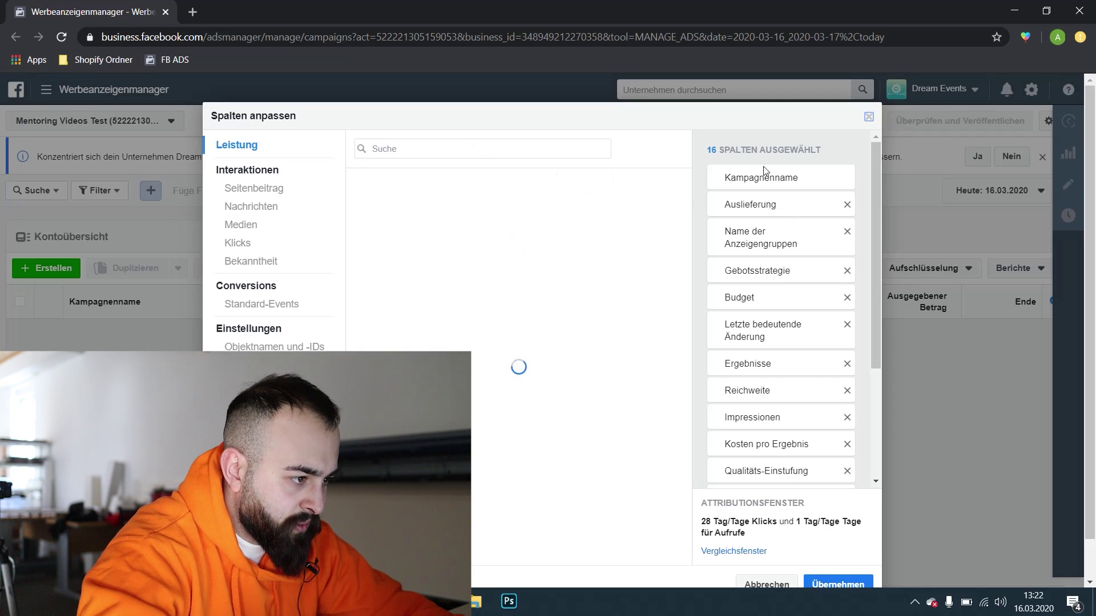
scroll(765, 171, down, 3)
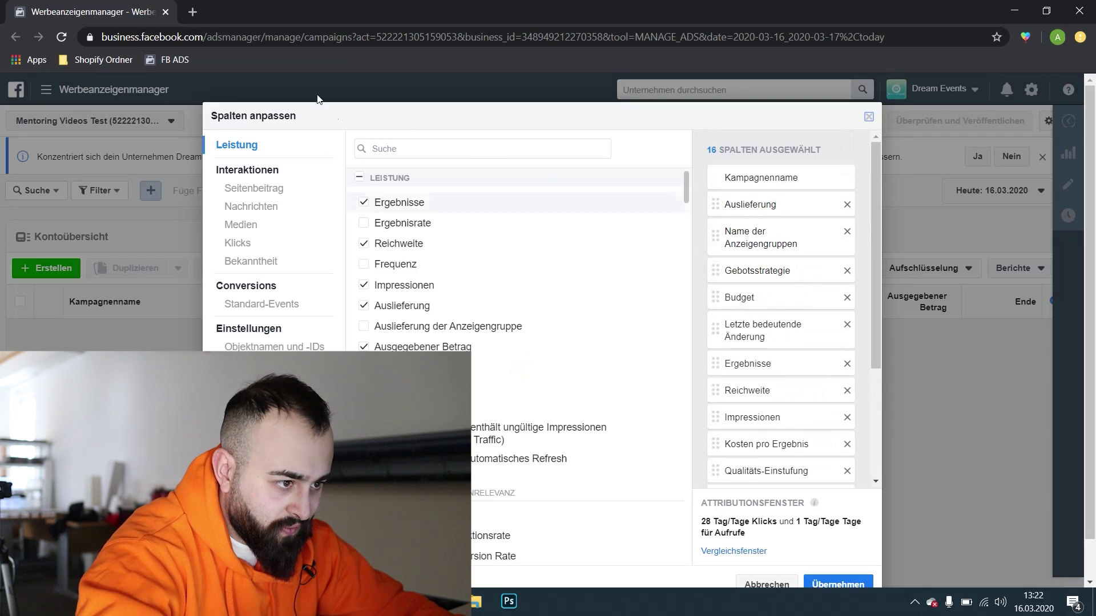
click(489, 148)
text(cp)
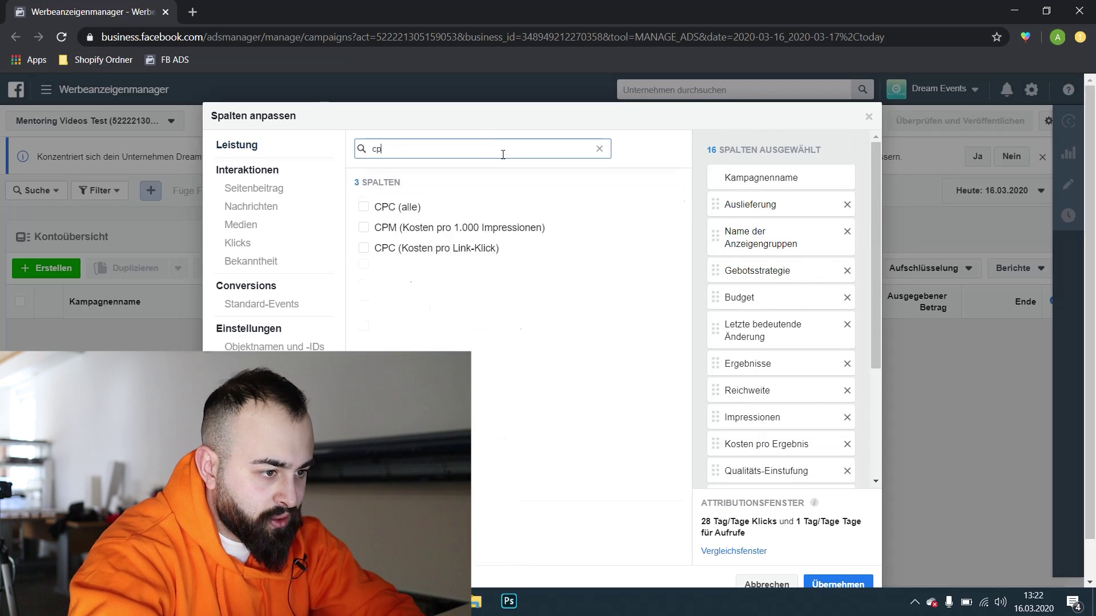
text(m)
click(371, 209)
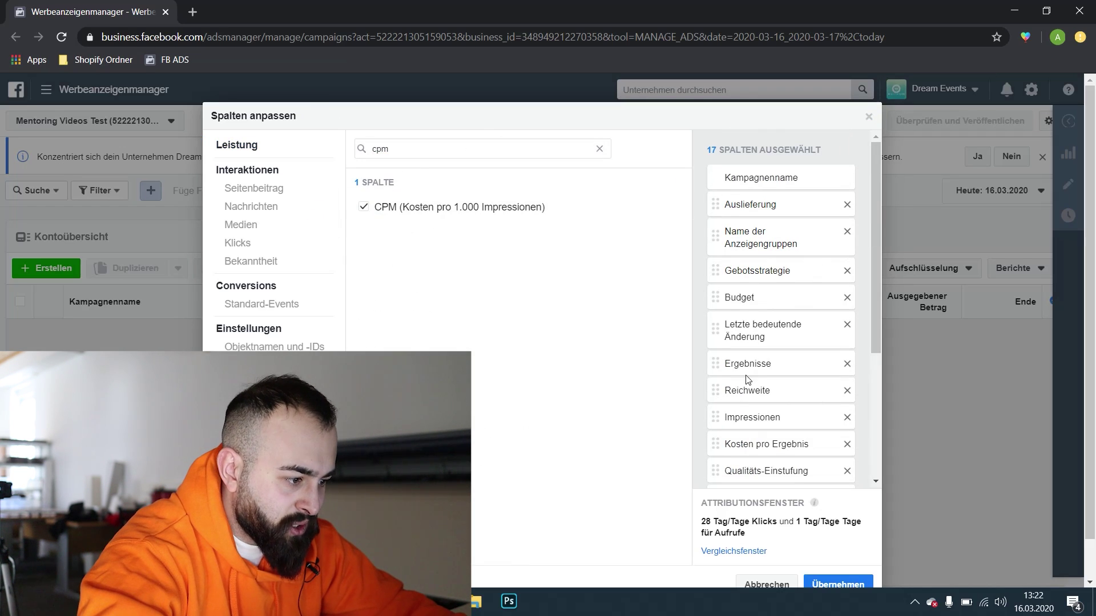
scroll(747, 380, down, 4)
drag(718, 455, 722, 210)
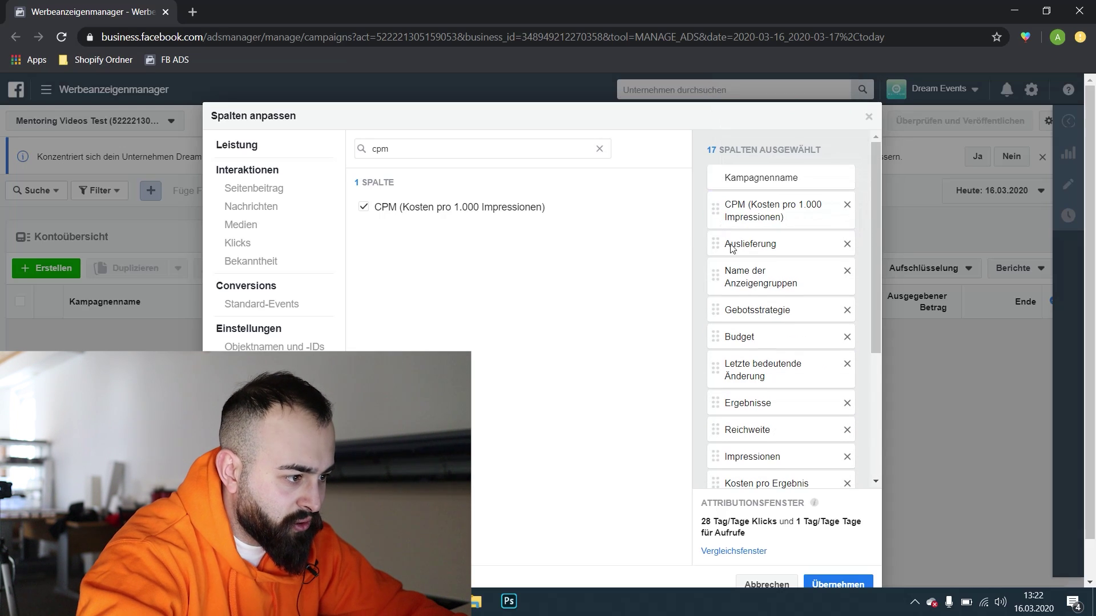
- Add the CPC (Kosten pro Link-Klick) column and place it directly after the CPM column
click(430, 156)
double_click(429, 156)
text(cpc)
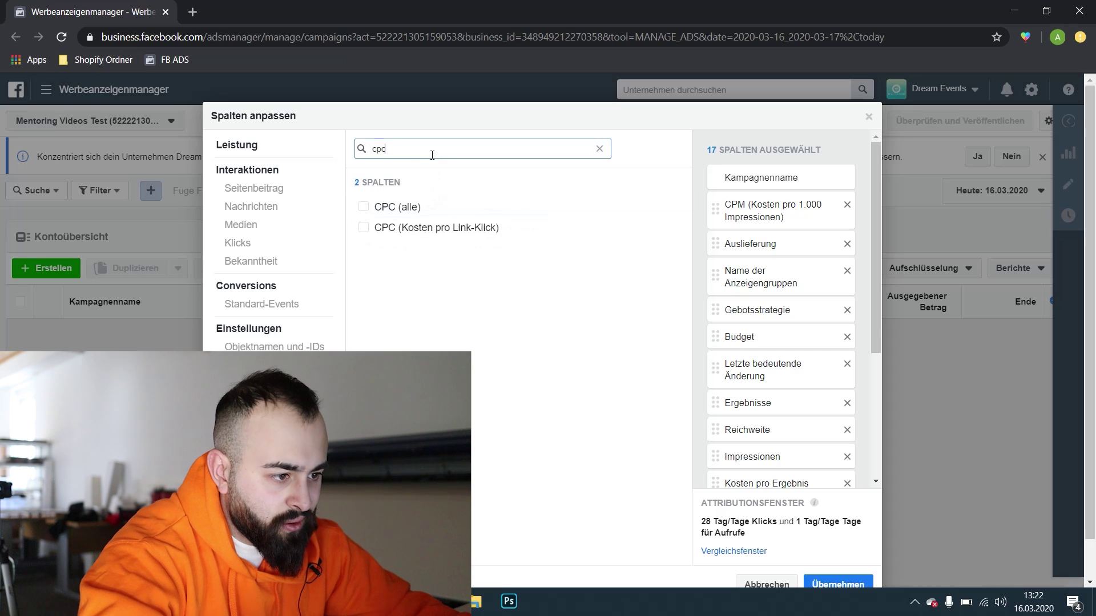
click(401, 226)
drag(726, 450, 729, 247)
- Clear the column search, look through the remaining metrics and apply the customised column selection
click(428, 149)
double_click(428, 149)
key(BackSpace)
scroll(552, 287, down, 20)
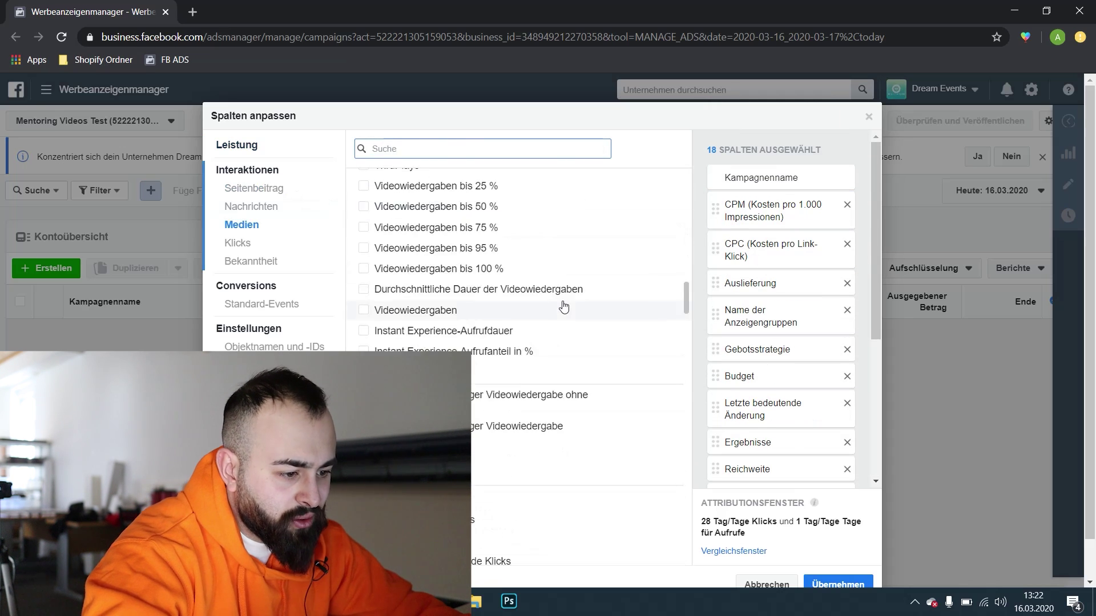
scroll(560, 343, up, 15)
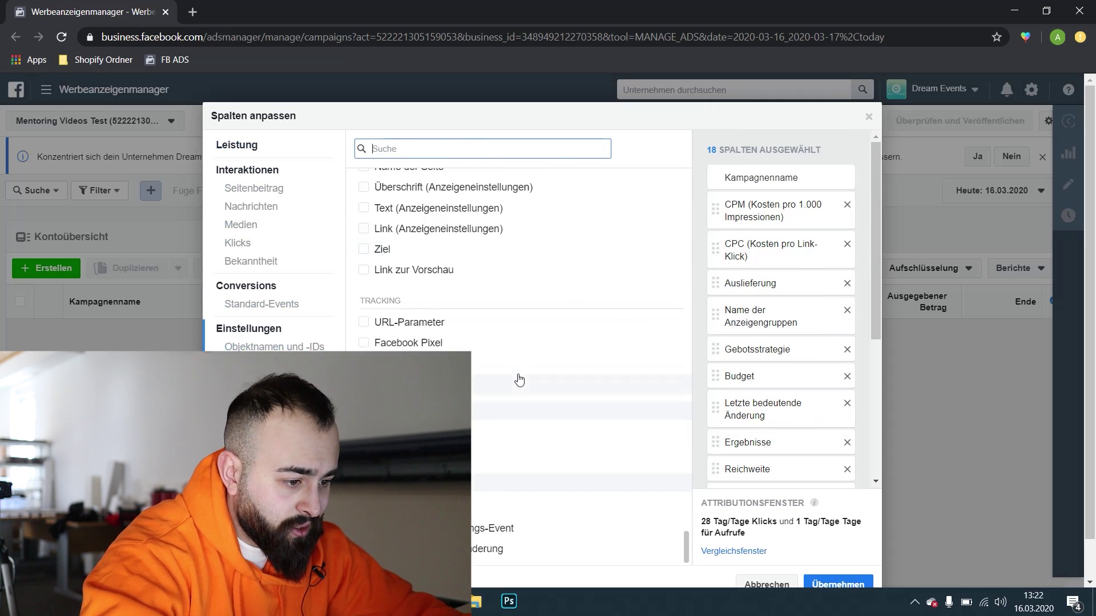
scroll(539, 314, up, 10)
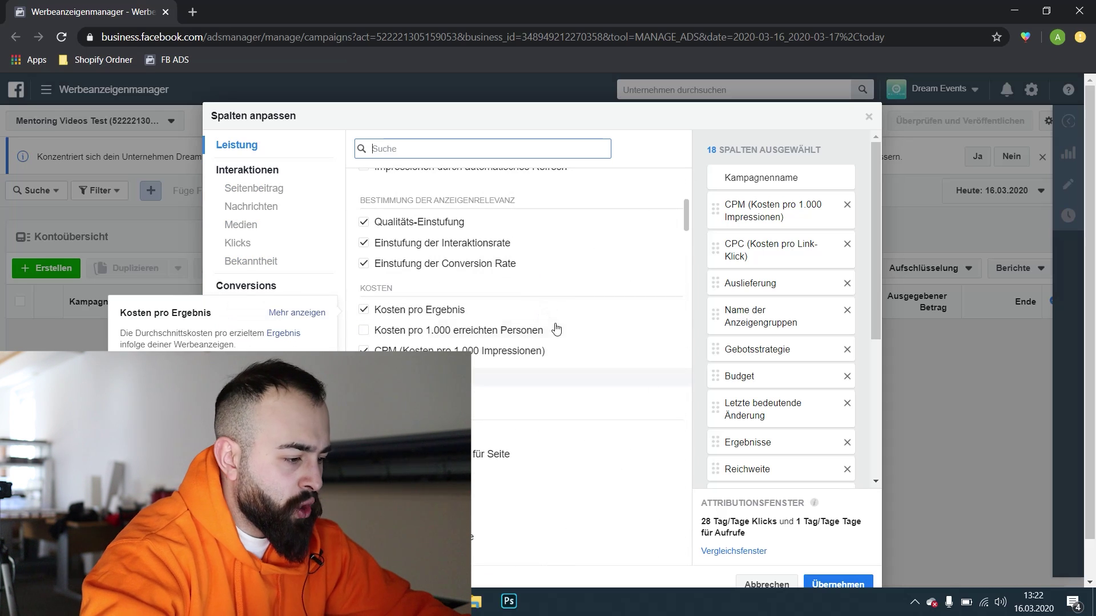
click(859, 583)
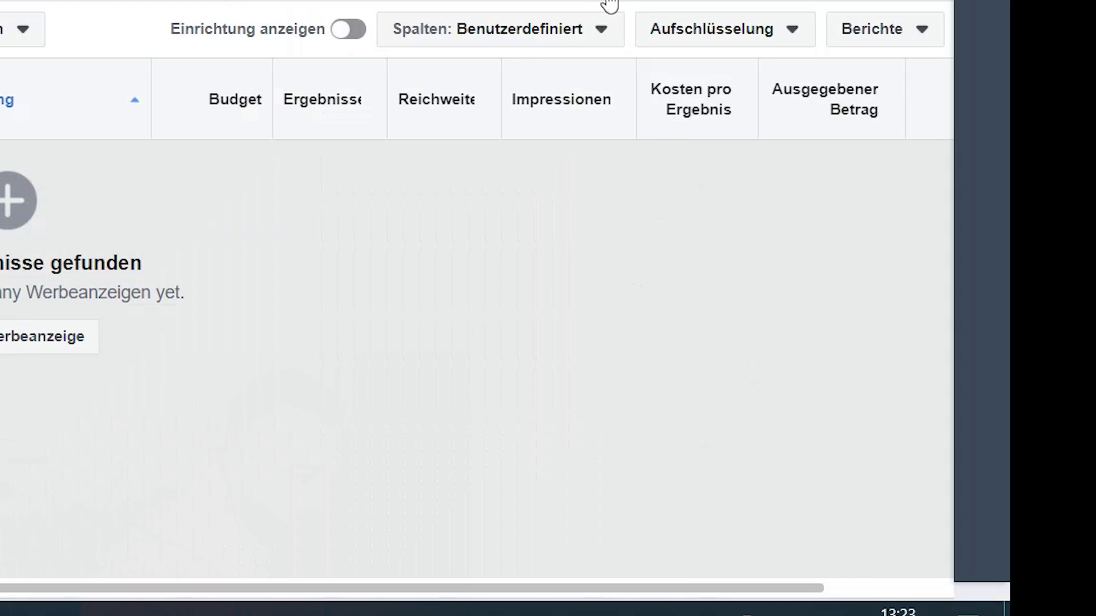
click(853, 271)
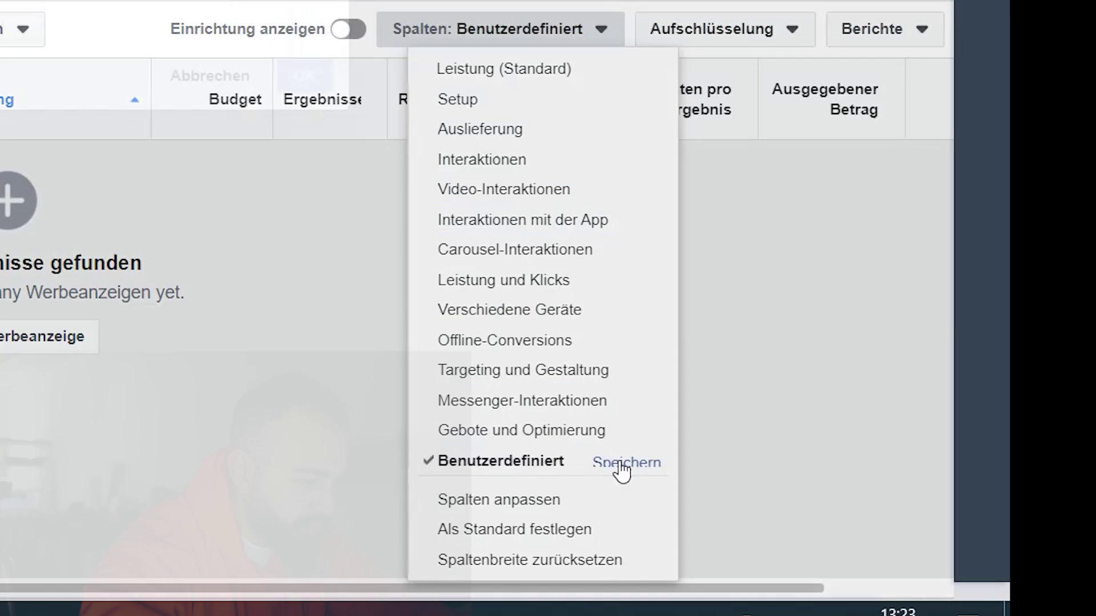
click(623, 465)
key(Escape)
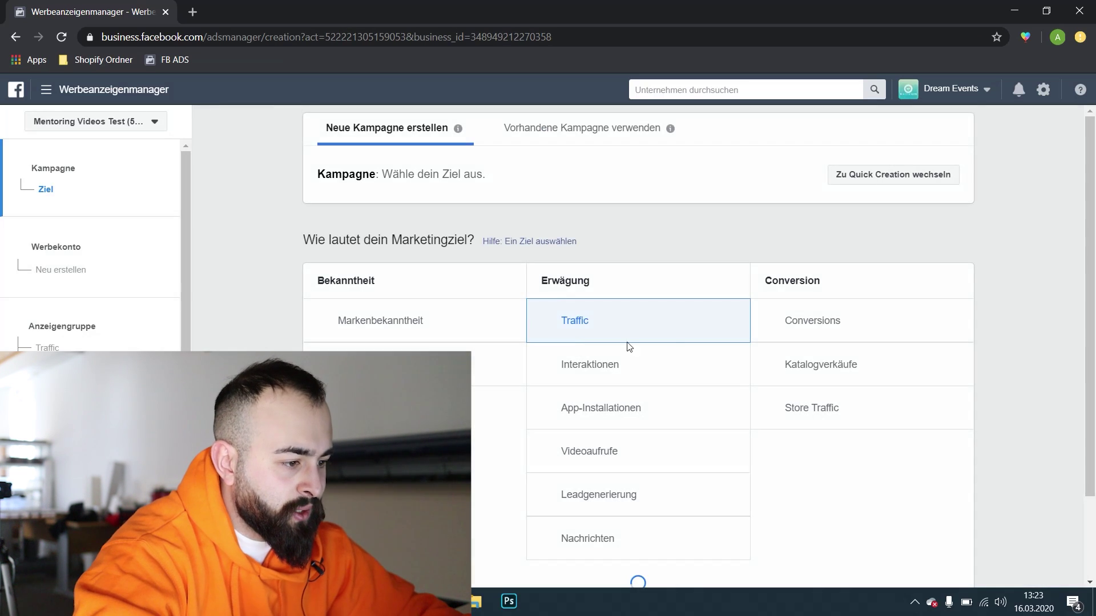
- Choose Conversions as the marketing objective of the new campaign
click(626, 340)
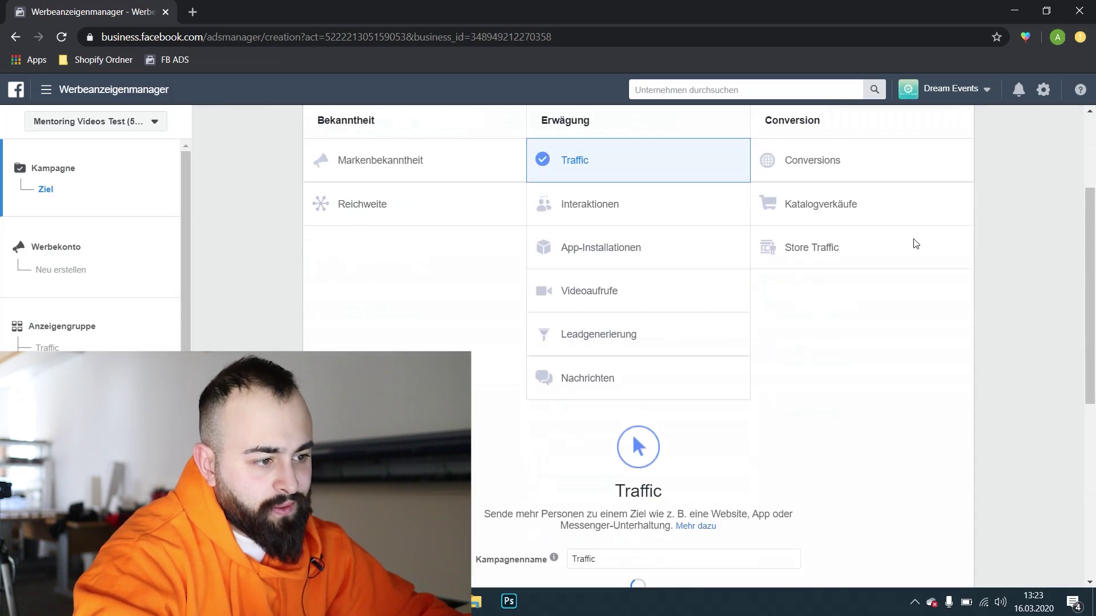
scroll(1016, 331, up, 3)
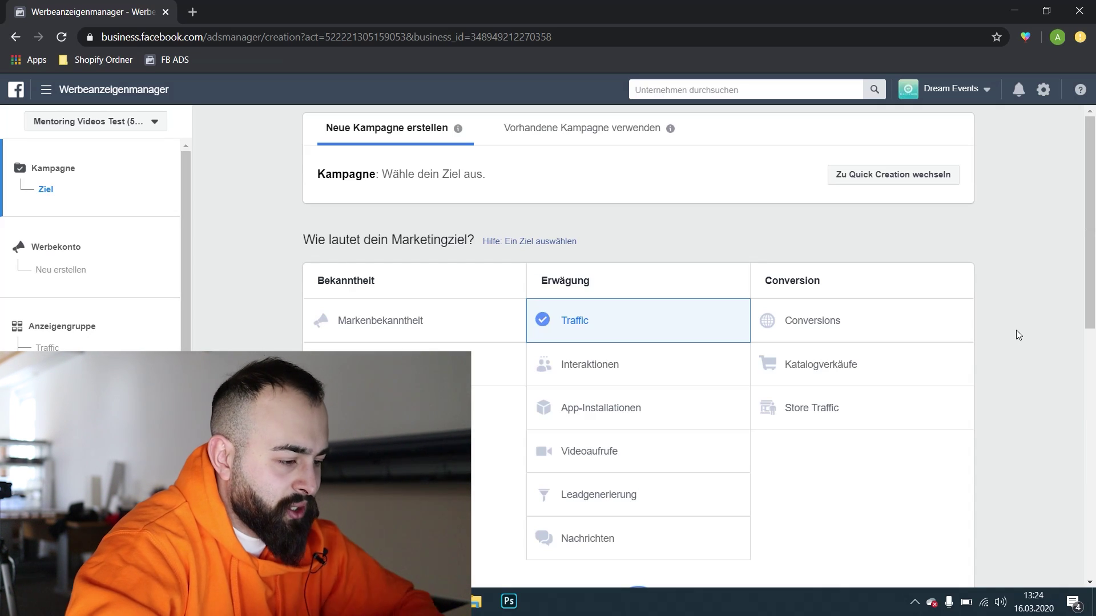
scroll(832, 294, down, 2)
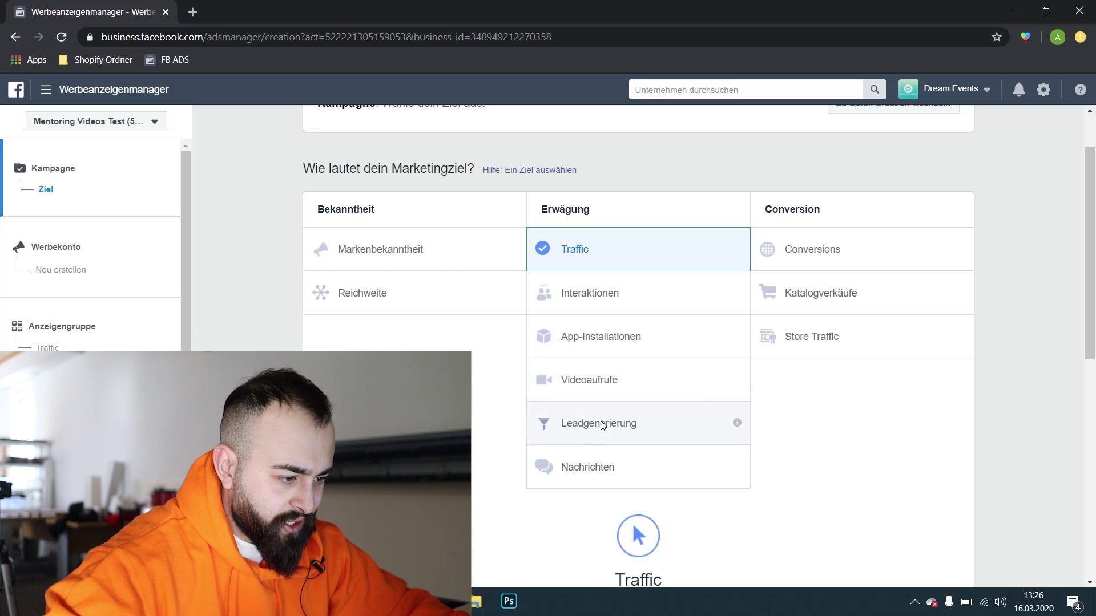
click(829, 319)
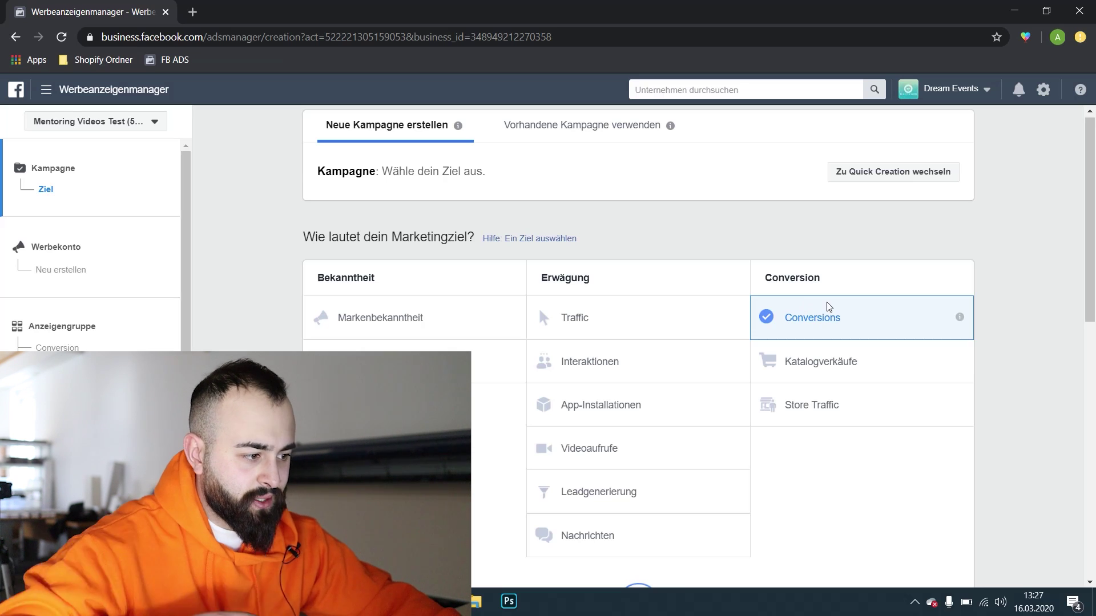
- Name the campaign WC1_Shirt1_1603
scroll(750, 264, down, 1)
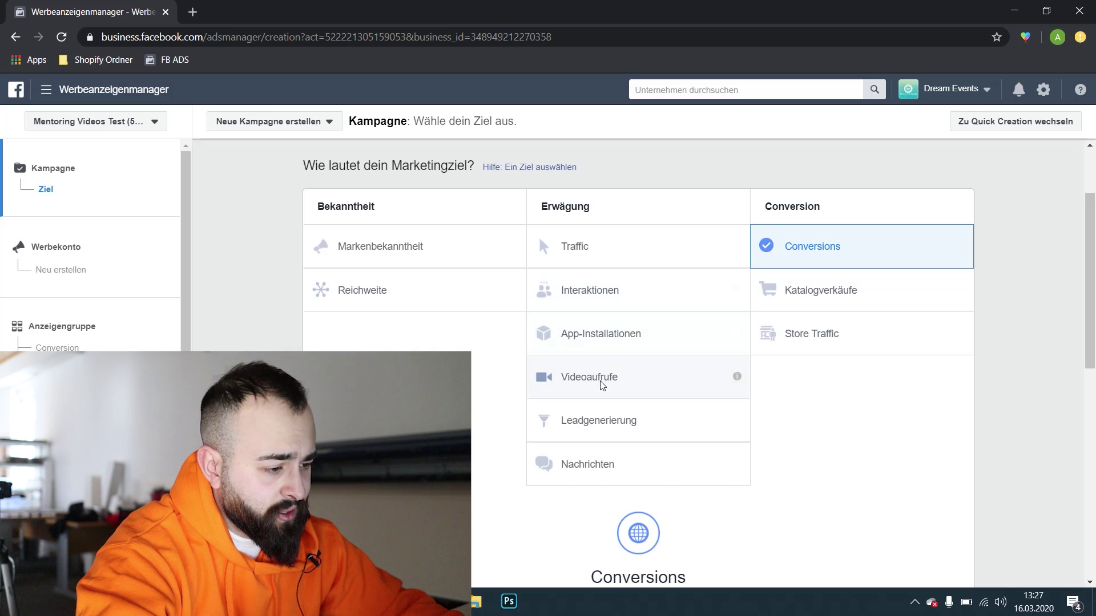
scroll(822, 319, down, 2)
scroll(856, 340, up, 3)
scroll(845, 295, down, 7)
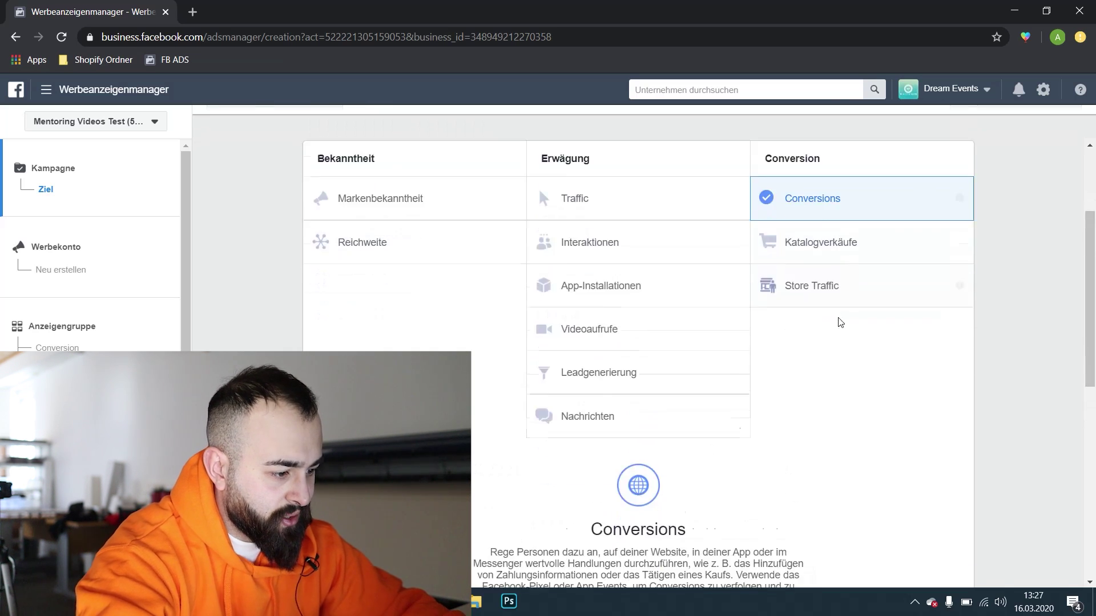
click(662, 238)
key(ctrl+a)
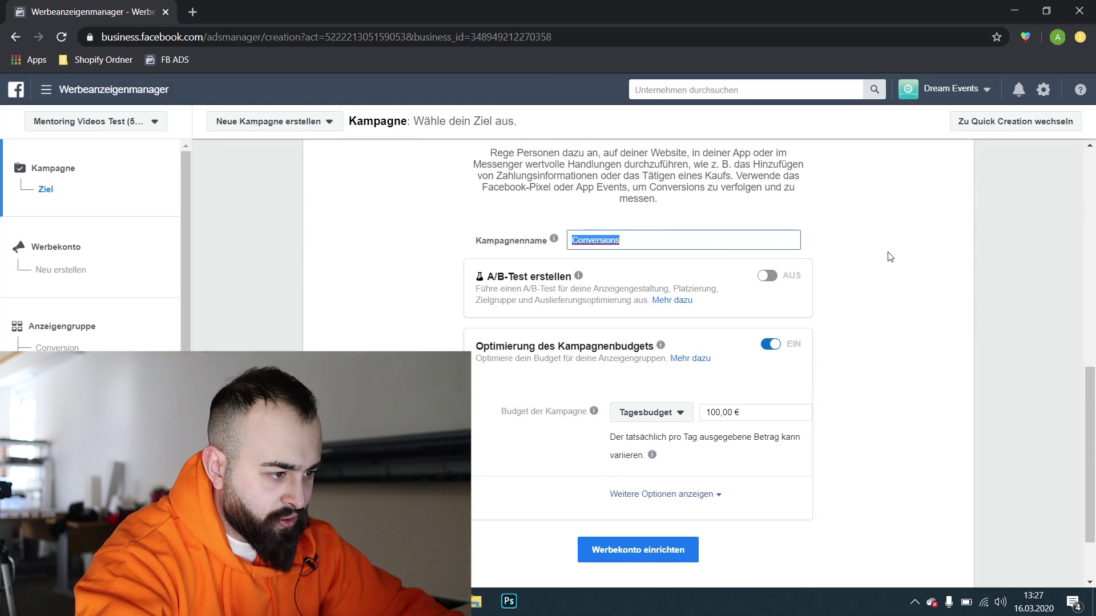
text(WC1)
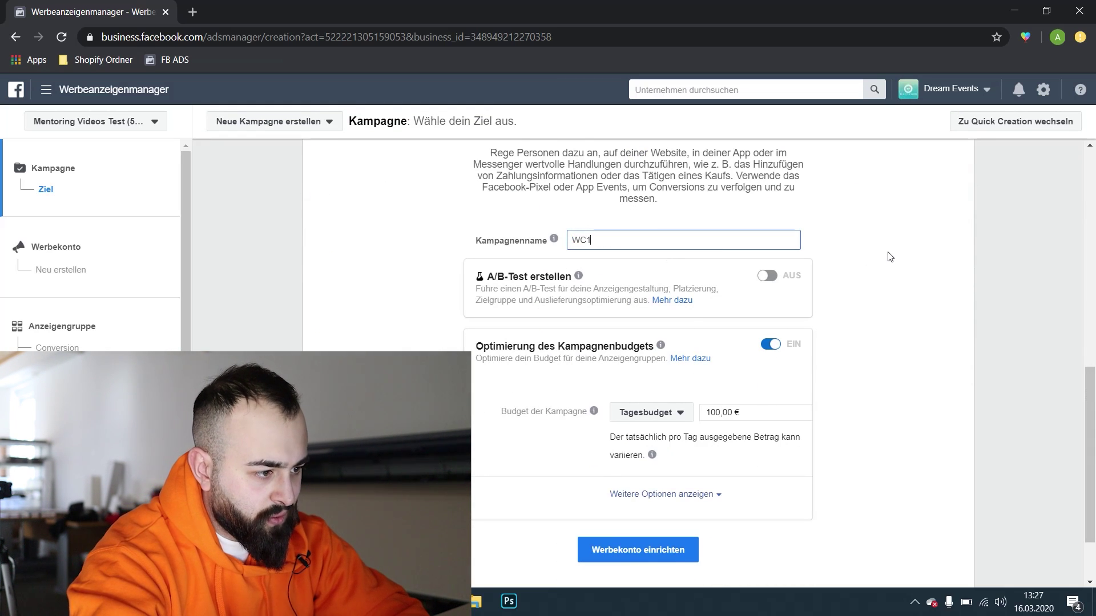
text(_Shirt1_1603)
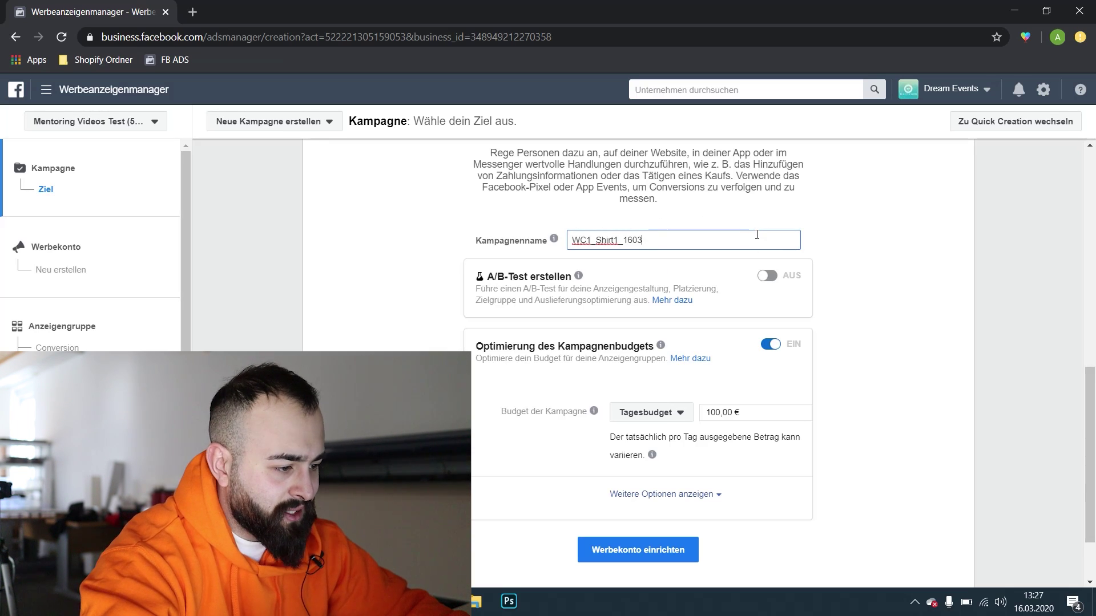
- Turn off the campaign budget optimisation and continue with setting up the ad account
click(773, 345)
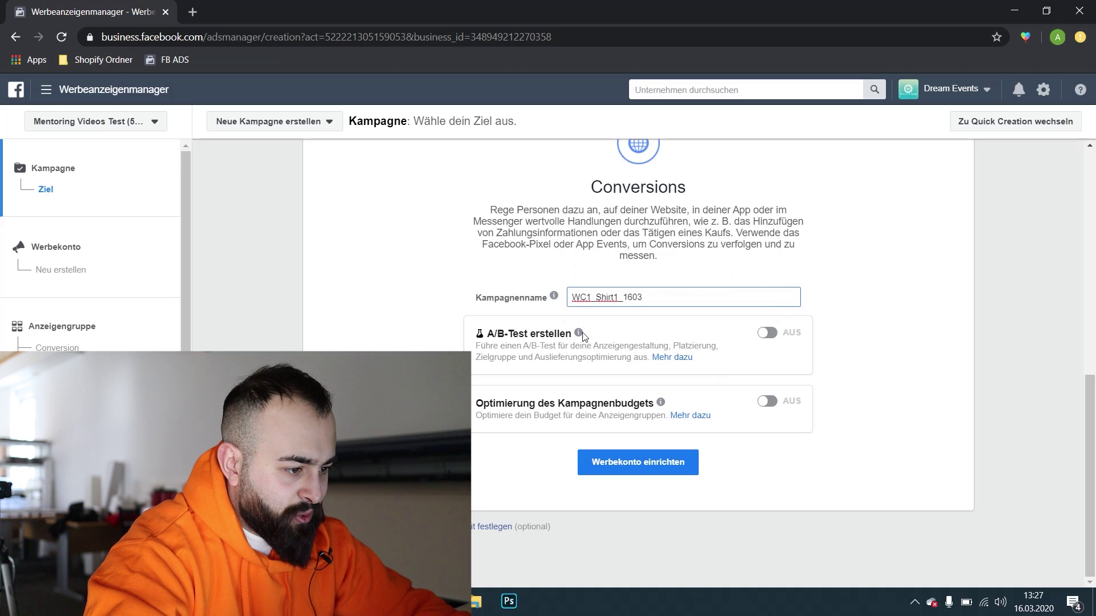
click(888, 345)
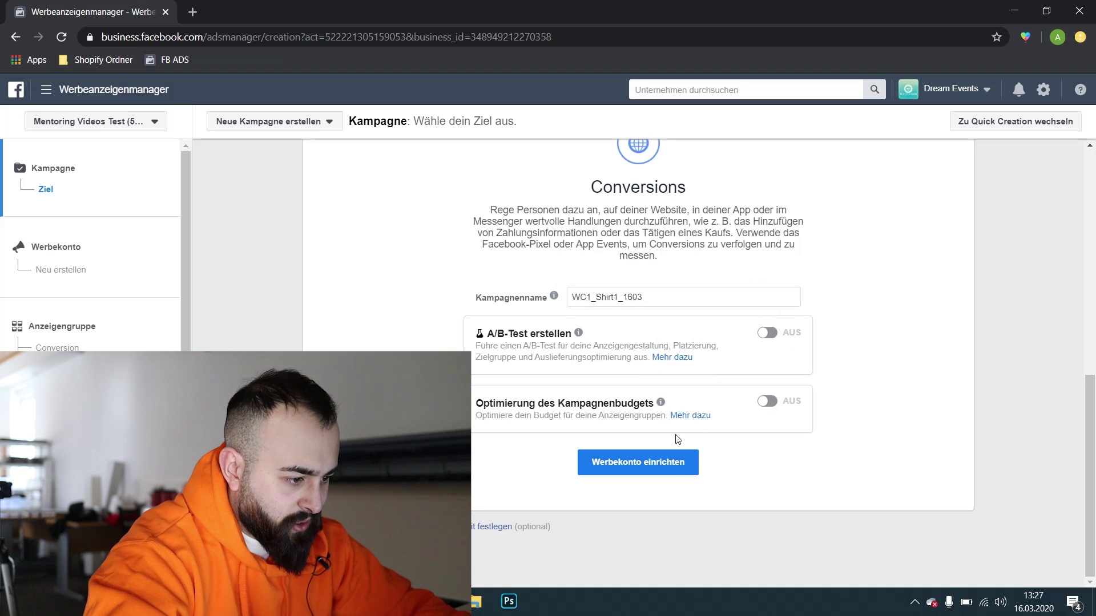
click(678, 471)
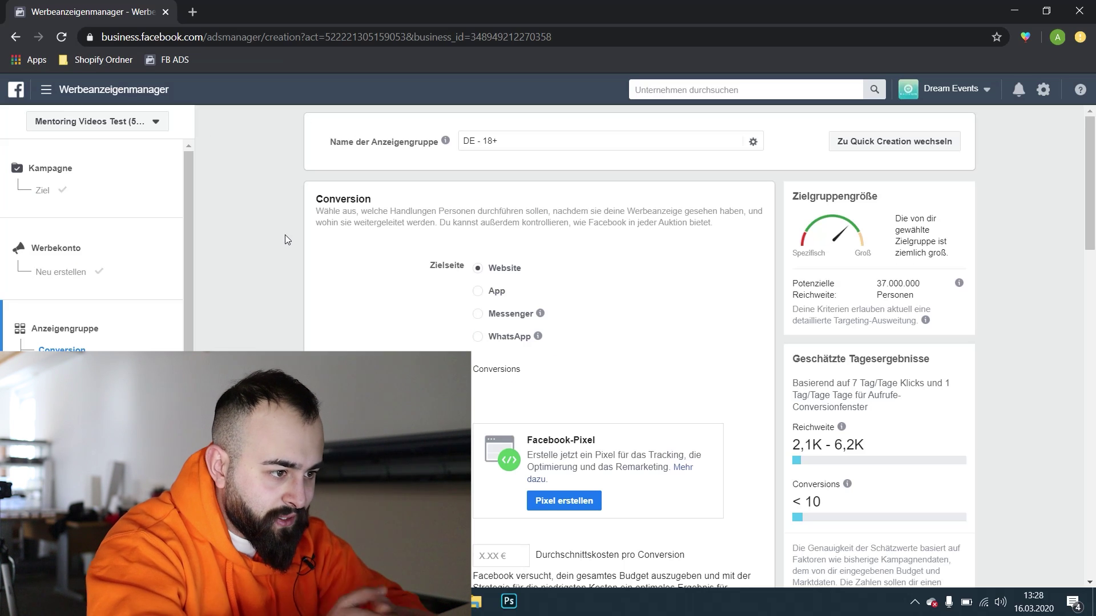
drag(548, 135, 460, 137)
double_click(495, 17)
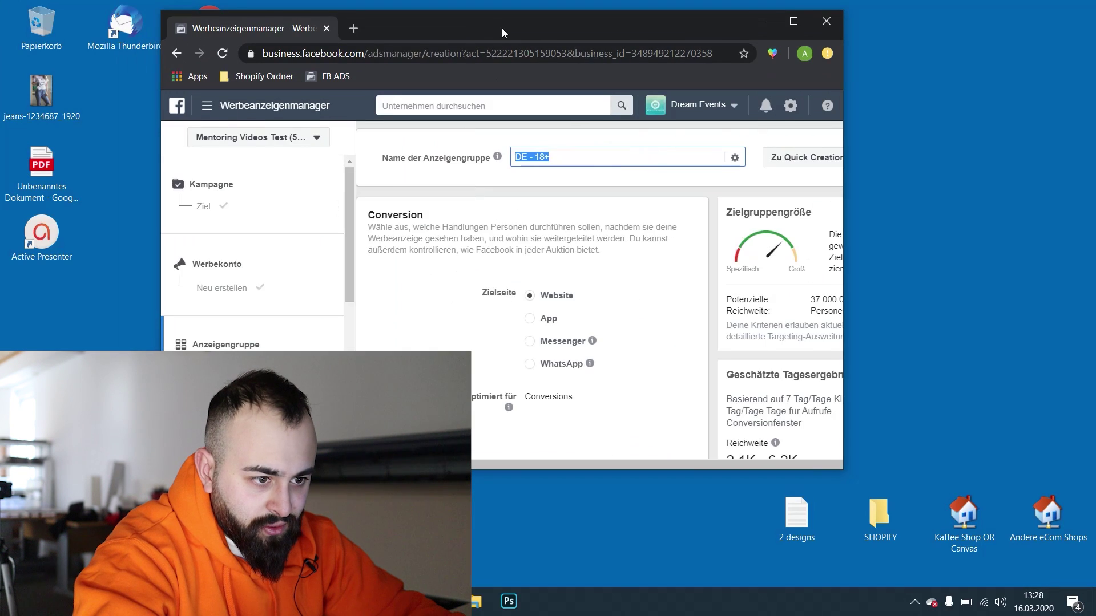
double_click(41, 94)
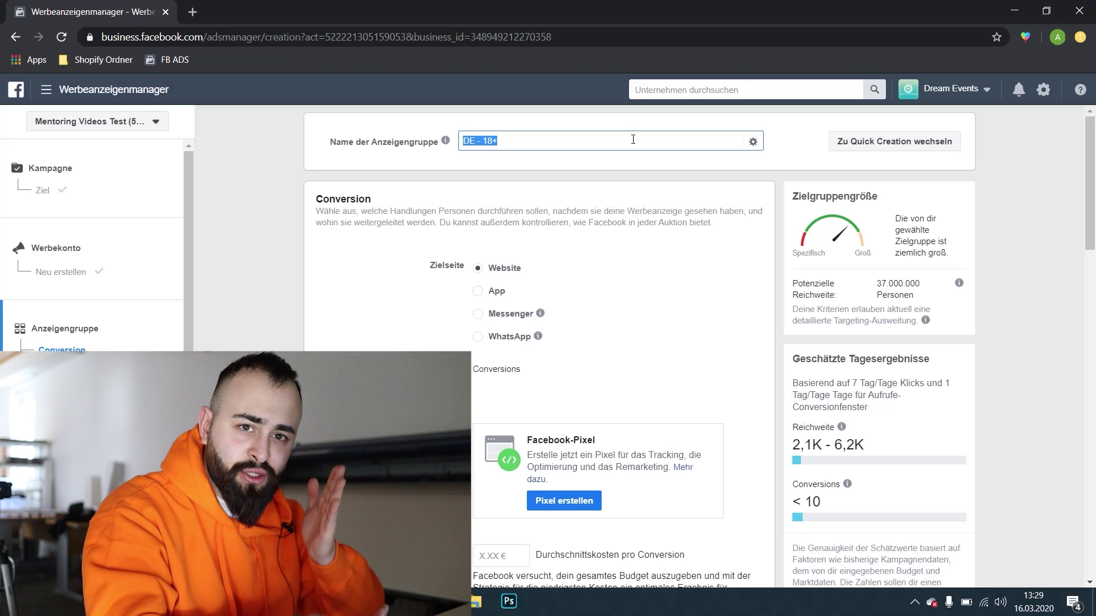
- Keep Website as the ad set's conversion destination and create a Facebook pixel for it
click(490, 267)
scroll(587, 323, down, 1)
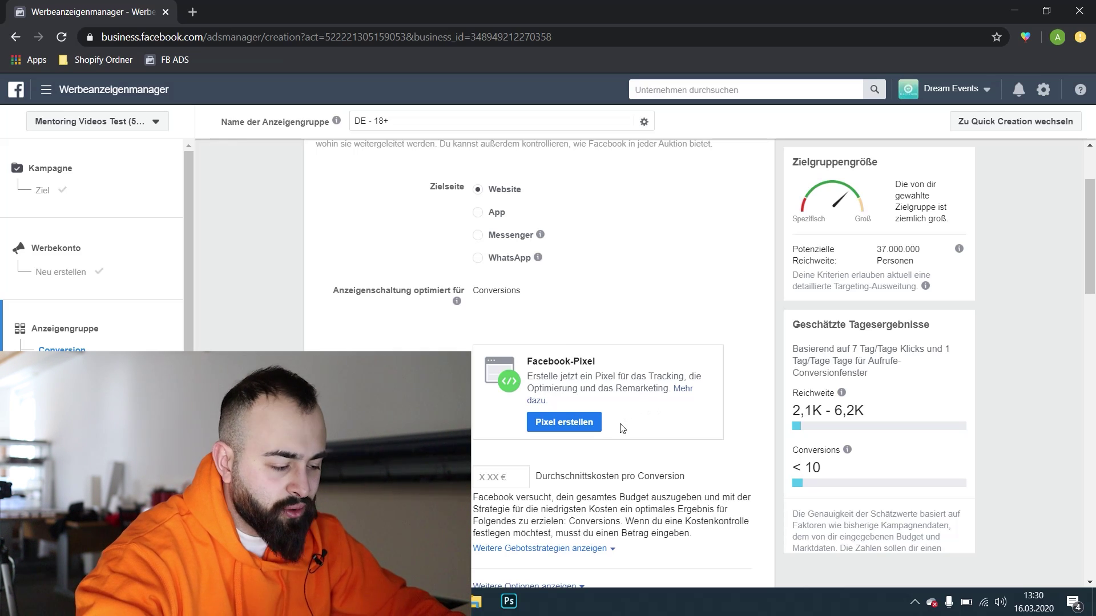
click(599, 423)
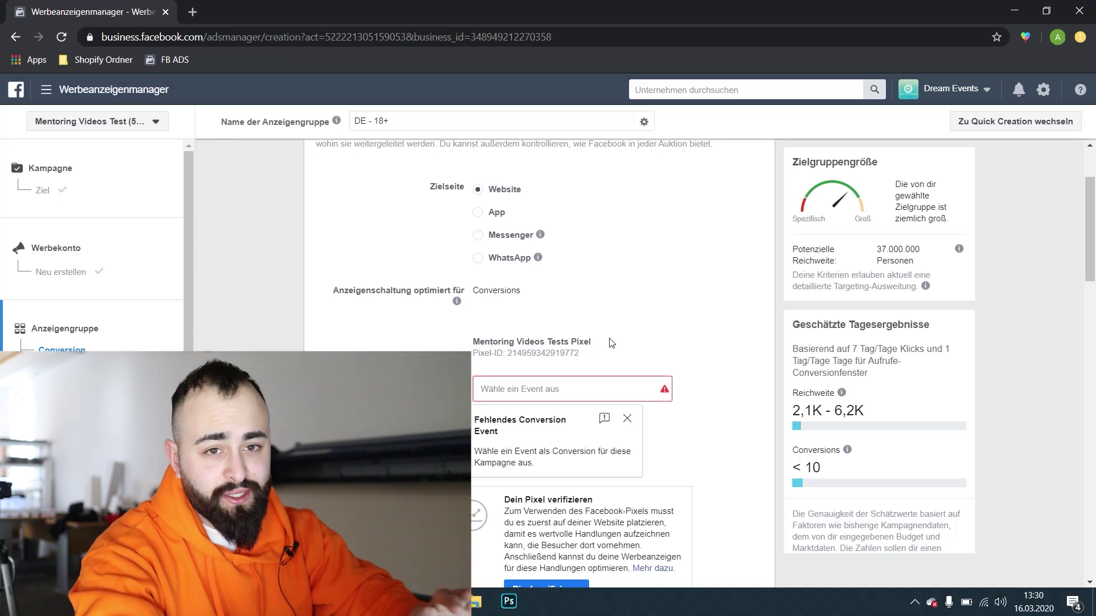
- Choose Kaufen as the conversion event for the pixel
scroll(612, 343, down, 2)
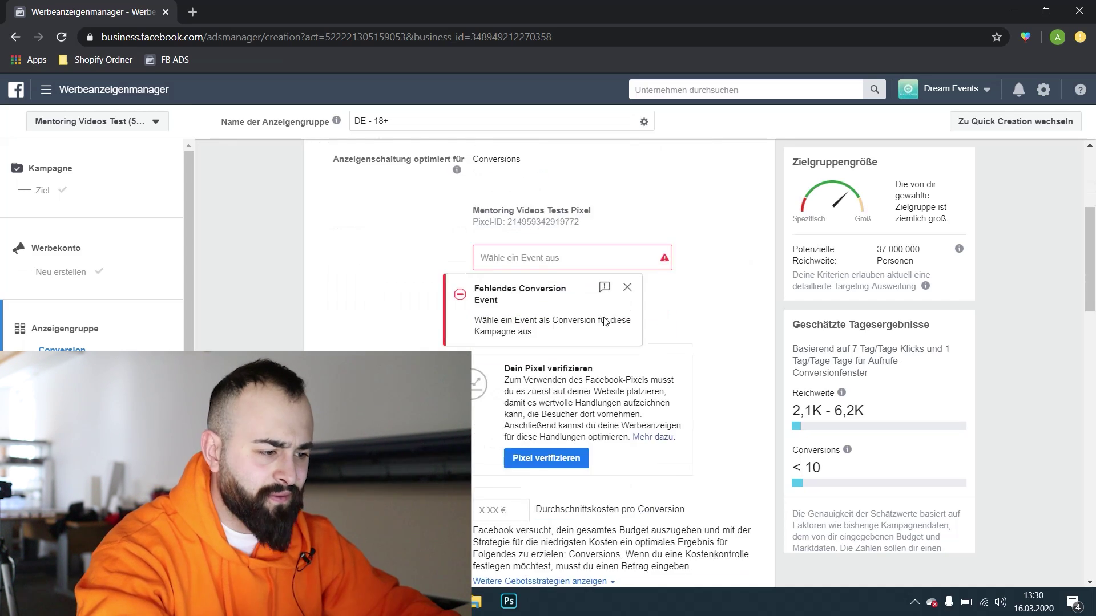
click(549, 247)
scroll(565, 377, down, 7)
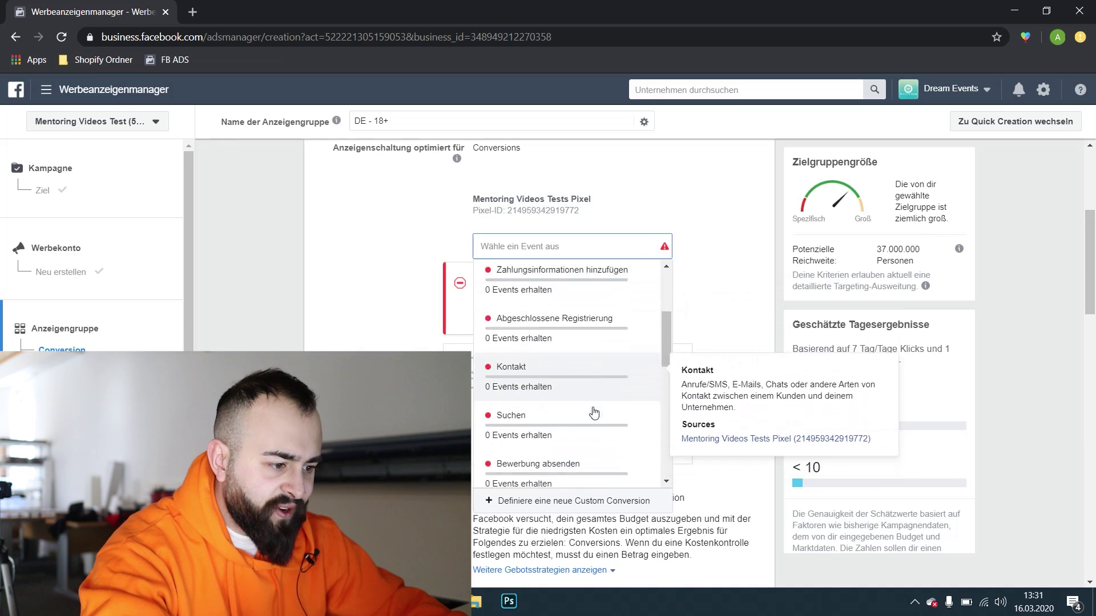
scroll(558, 357, down, 5)
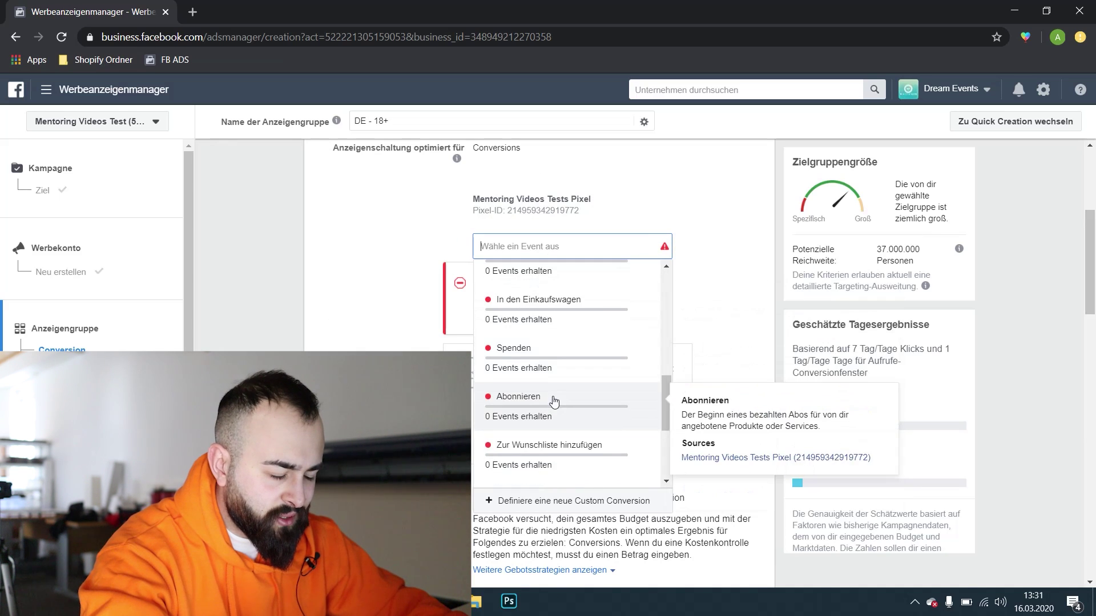
click(568, 366)
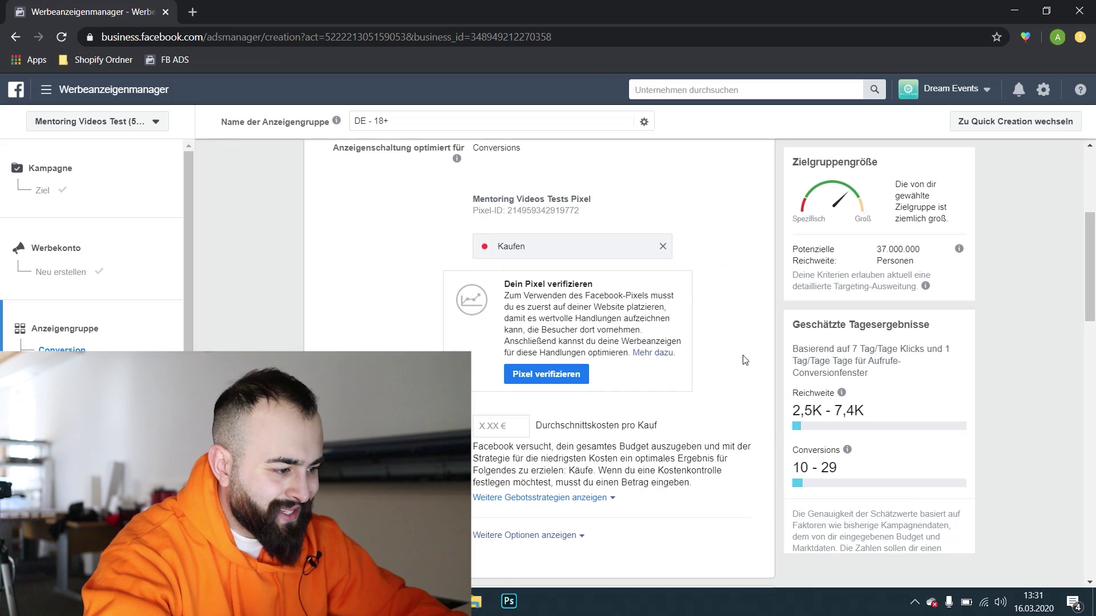
- Expand the additional bid strategies and further options under the optional cost limit and review them
scroll(670, 368, up, 3)
scroll(561, 361, down, 3)
scroll(560, 360, down, 5)
click(599, 213)
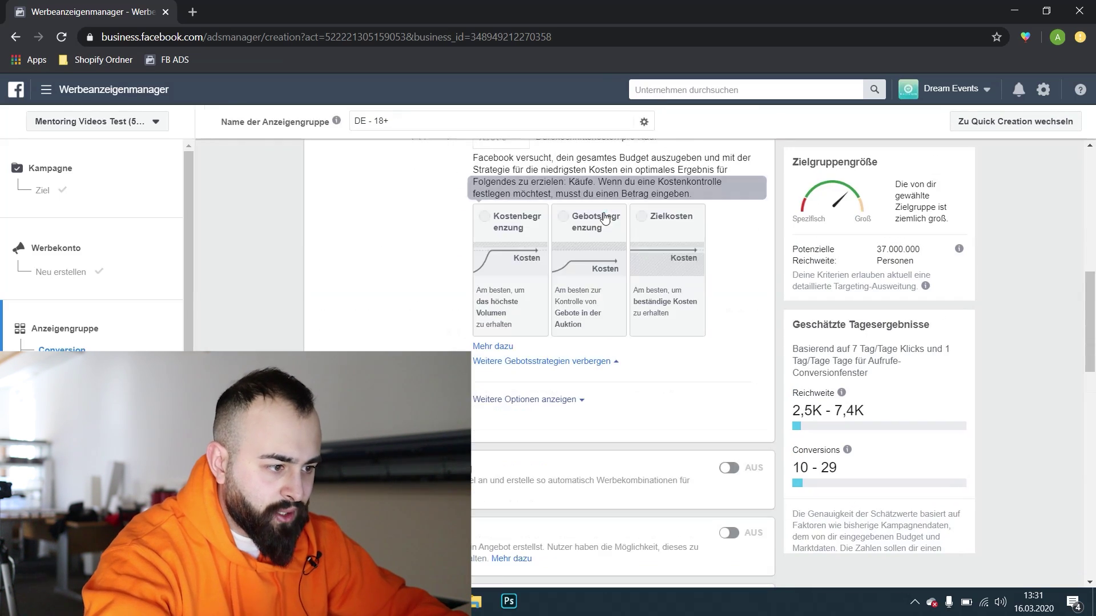
scroll(725, 319, up, 4)
scroll(725, 328, down, 3)
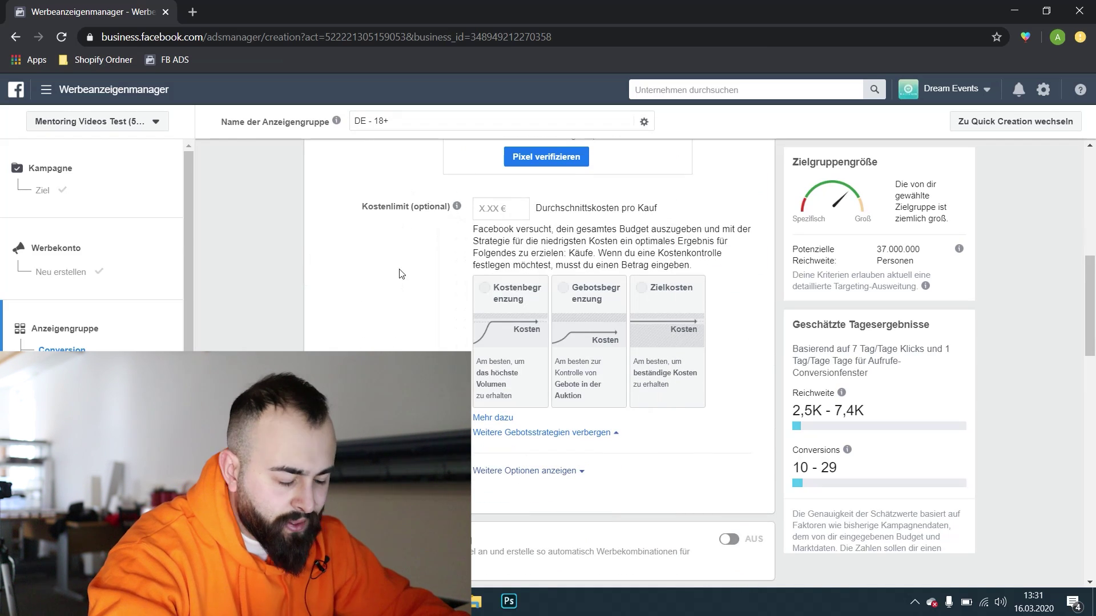
click(524, 470)
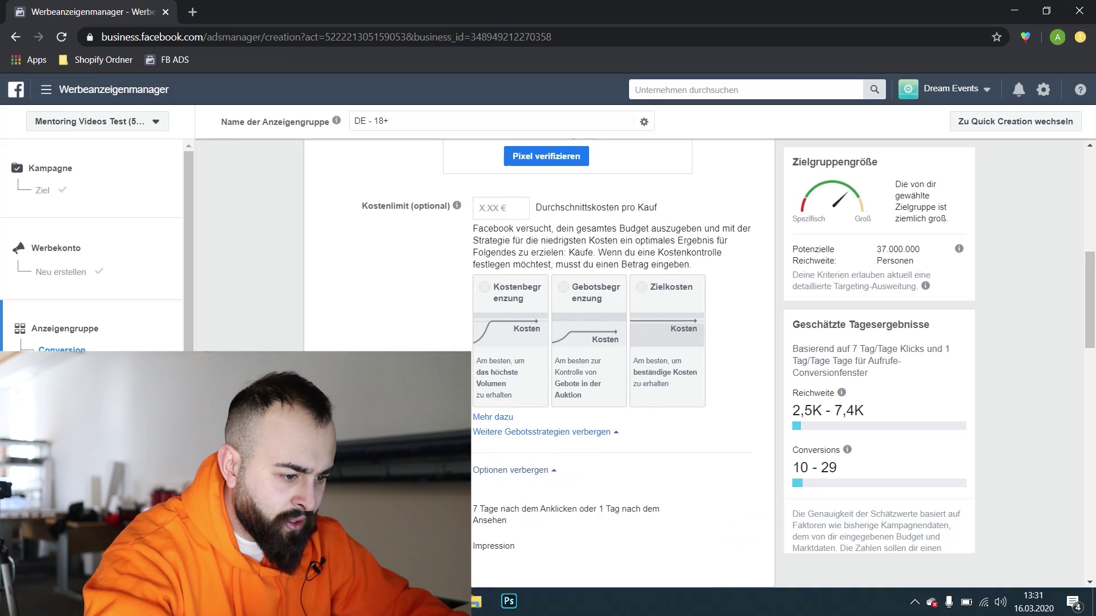
scroll(723, 419, down, 3)
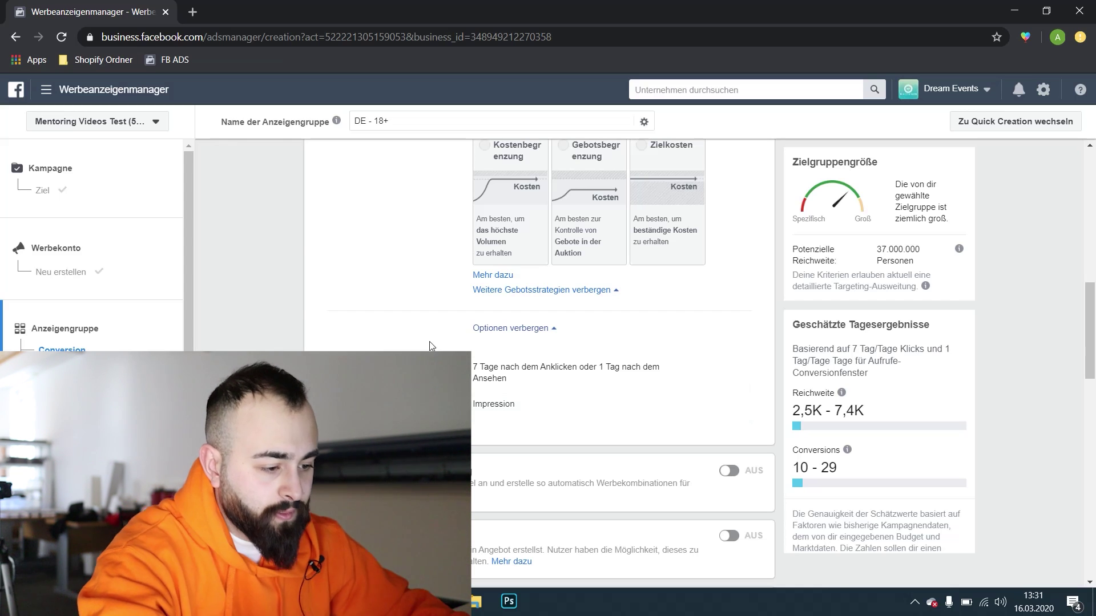
- Go to the Zielgruppe section of the ad set and check the list of saved audiences
scroll(429, 342, down, 5)
drag(319, 329, 372, 330)
click(375, 330)
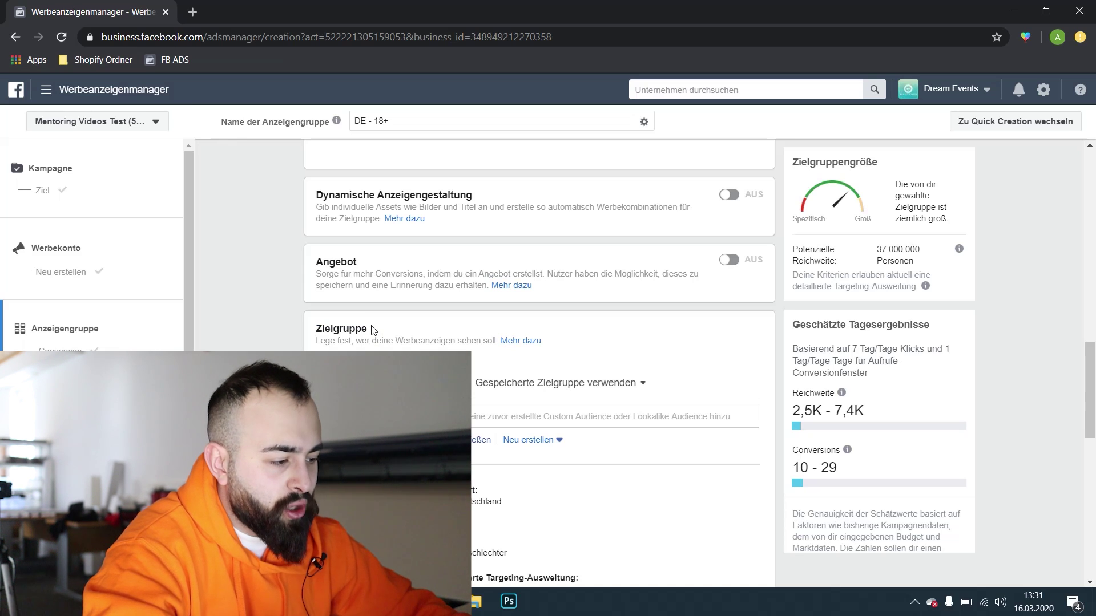
scroll(607, 326, down, 3)
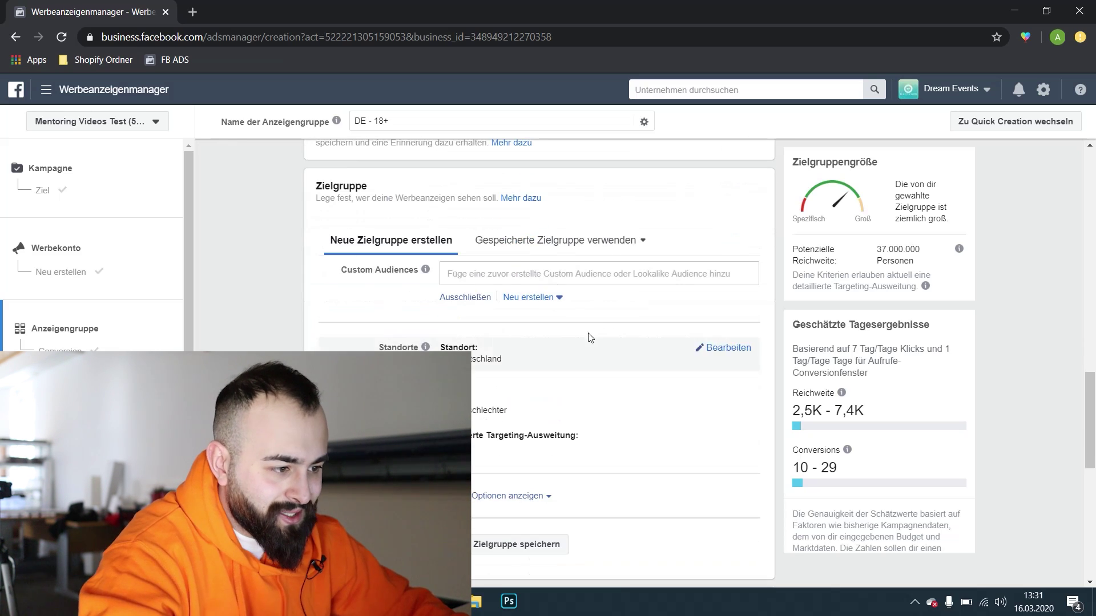
click(578, 242)
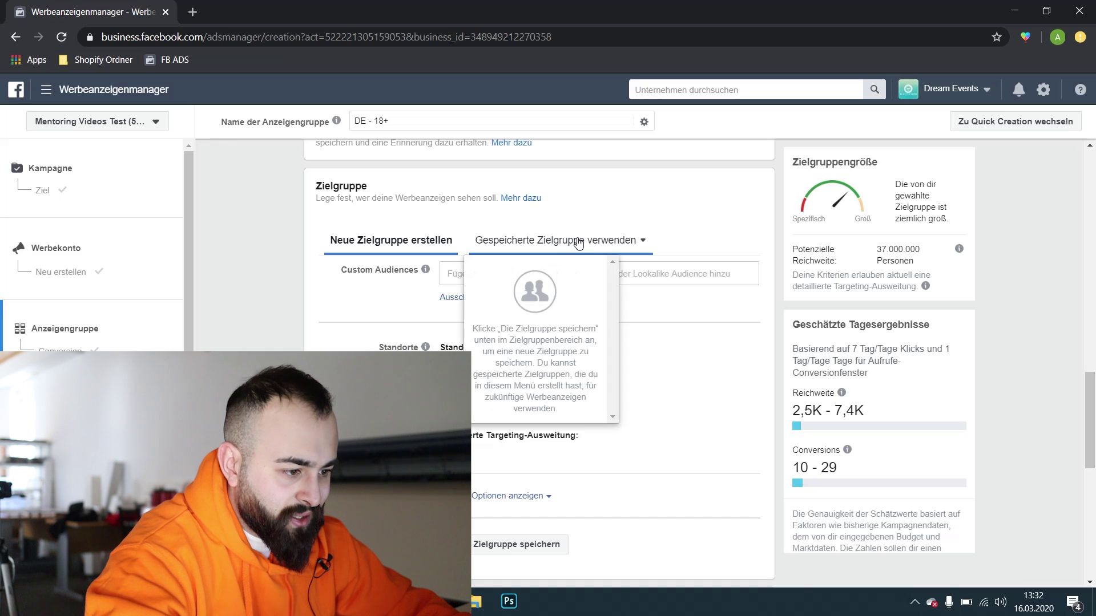
- Open the Zielgruppen page in a separate tab and read the descriptions of Custom Audiences and Lookalike Audiences
click(163, 92)
middle_click(613, 169)
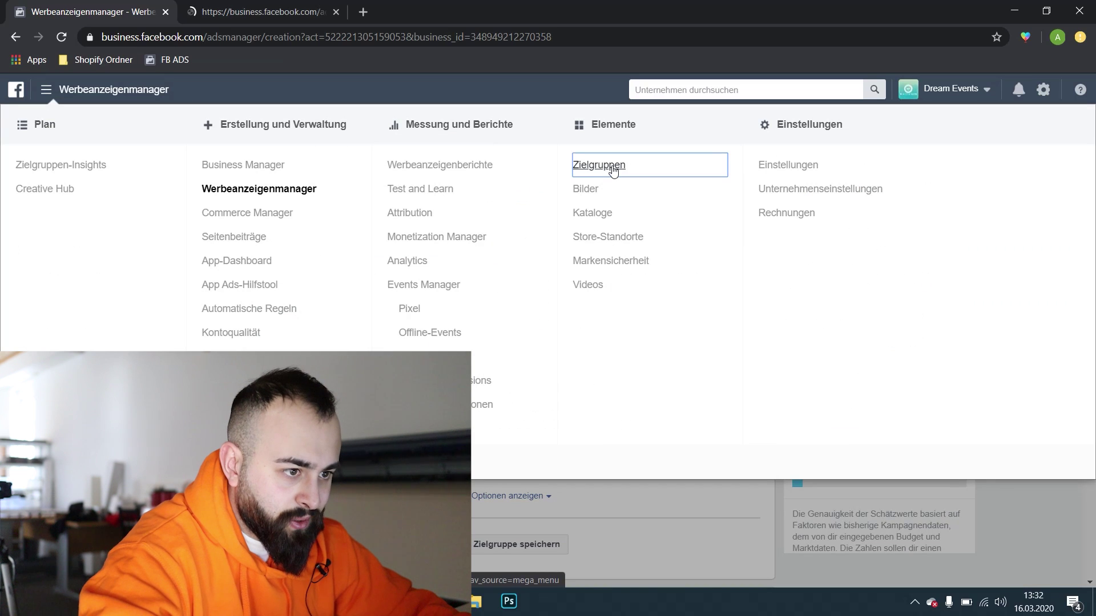
click(722, 524)
key(ctrl+Tab)
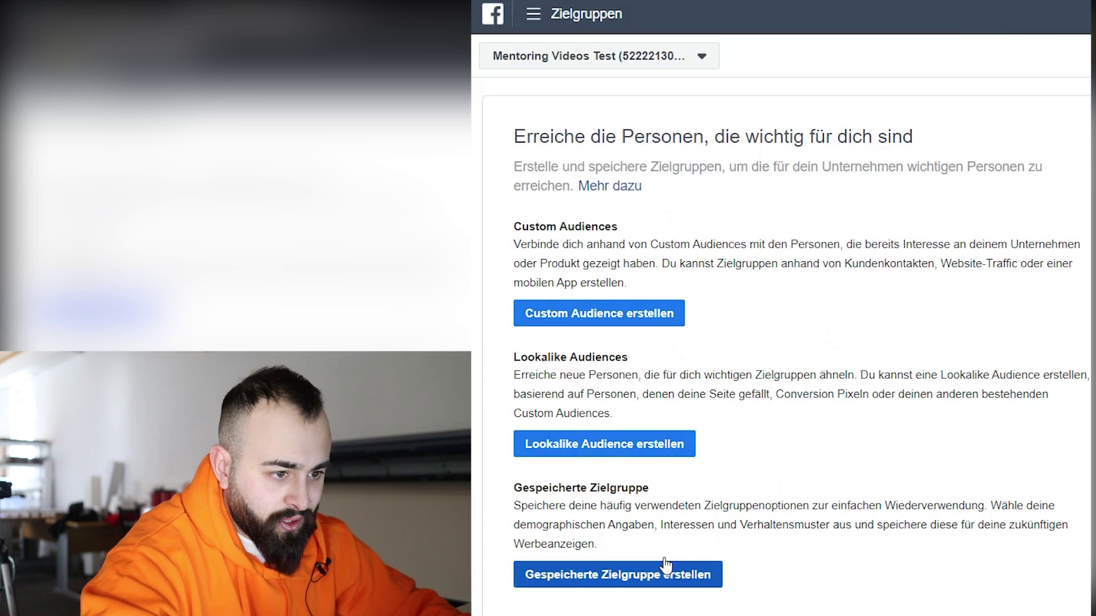
drag(514, 223, 730, 285)
click(776, 291)
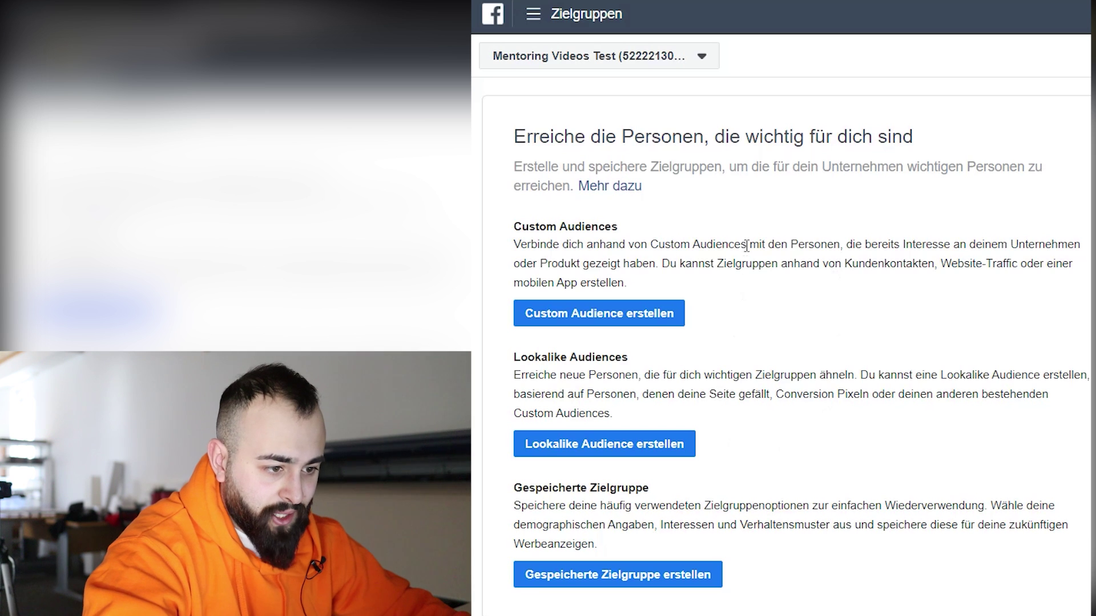
triple_click(837, 274)
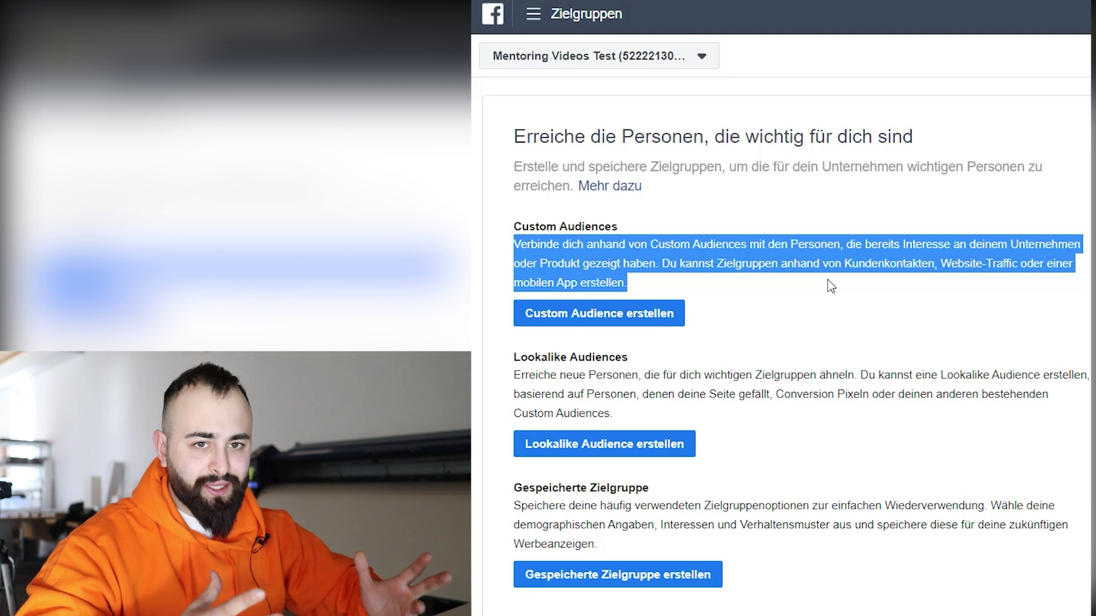
triple_click(753, 394)
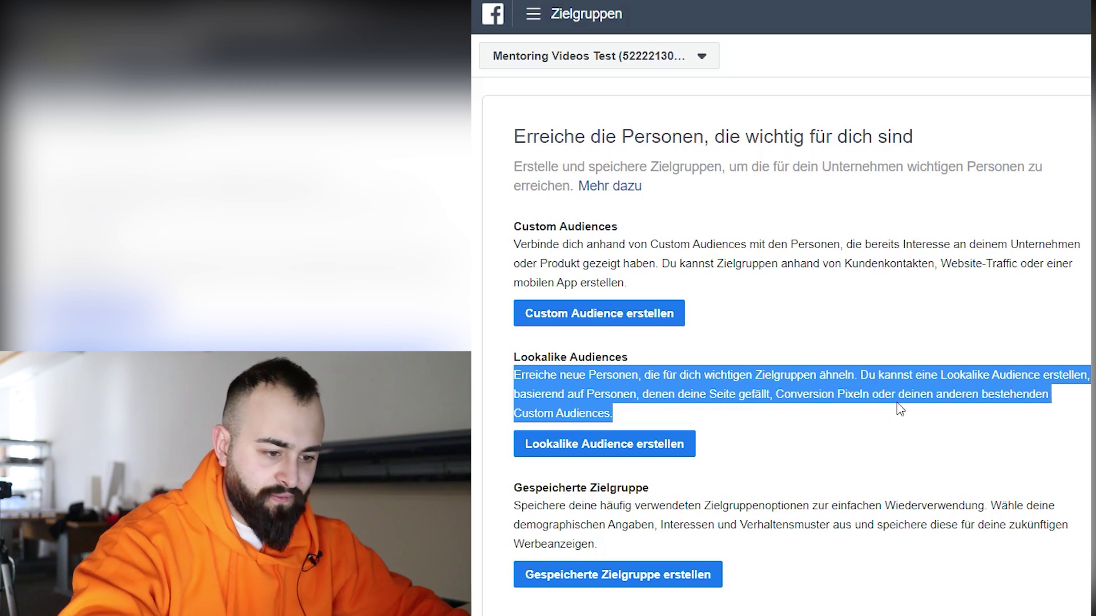
click(897, 422)
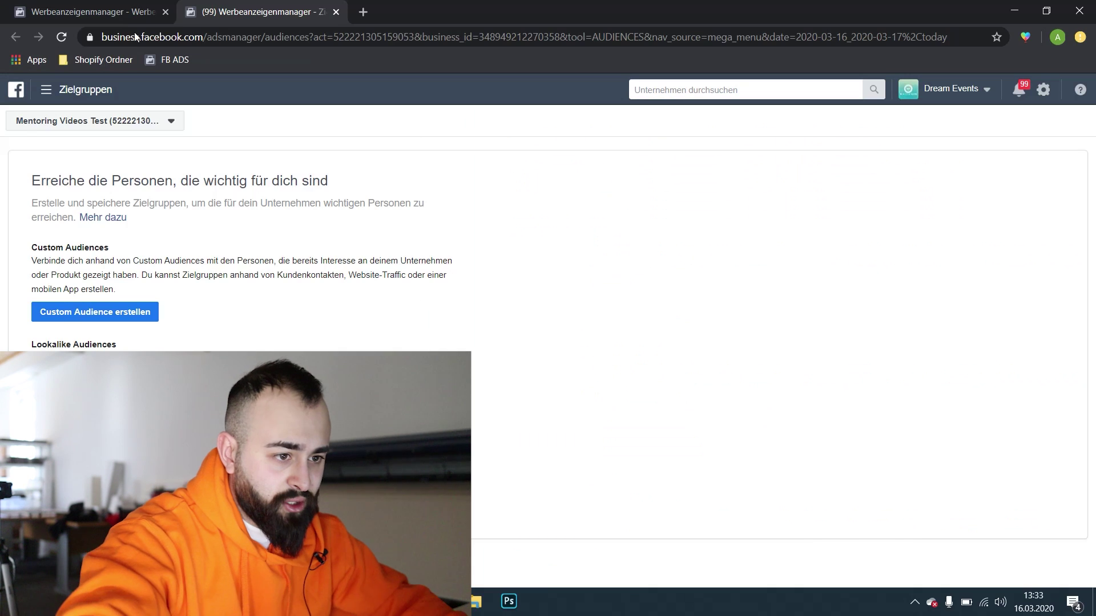
- Return to the ad set and add Österreich to the audience's included locations alongside Deutschland
click(116, 5)
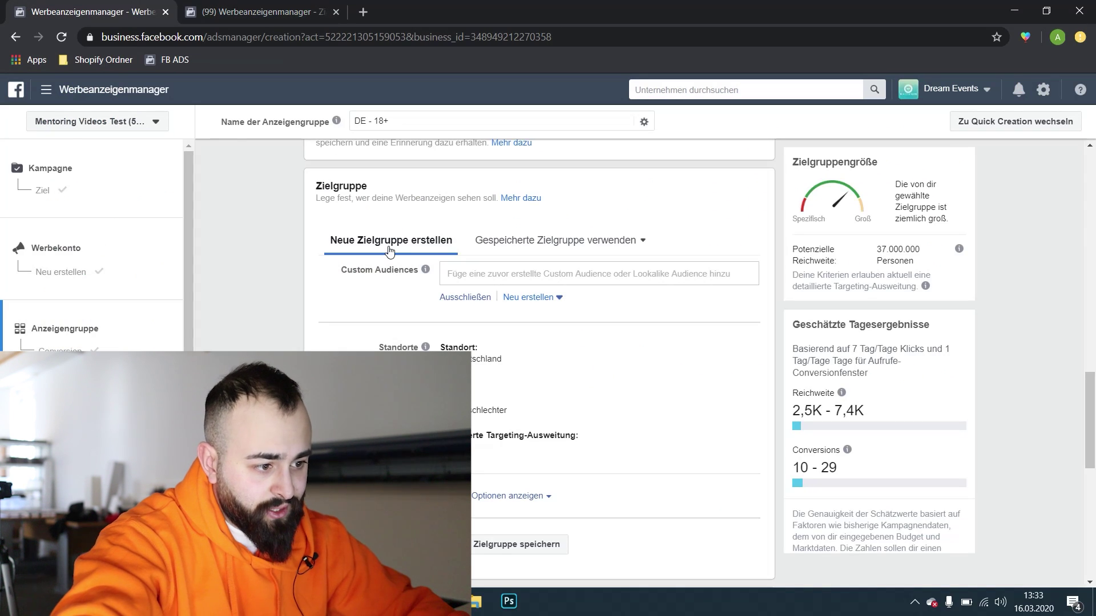
click(459, 269)
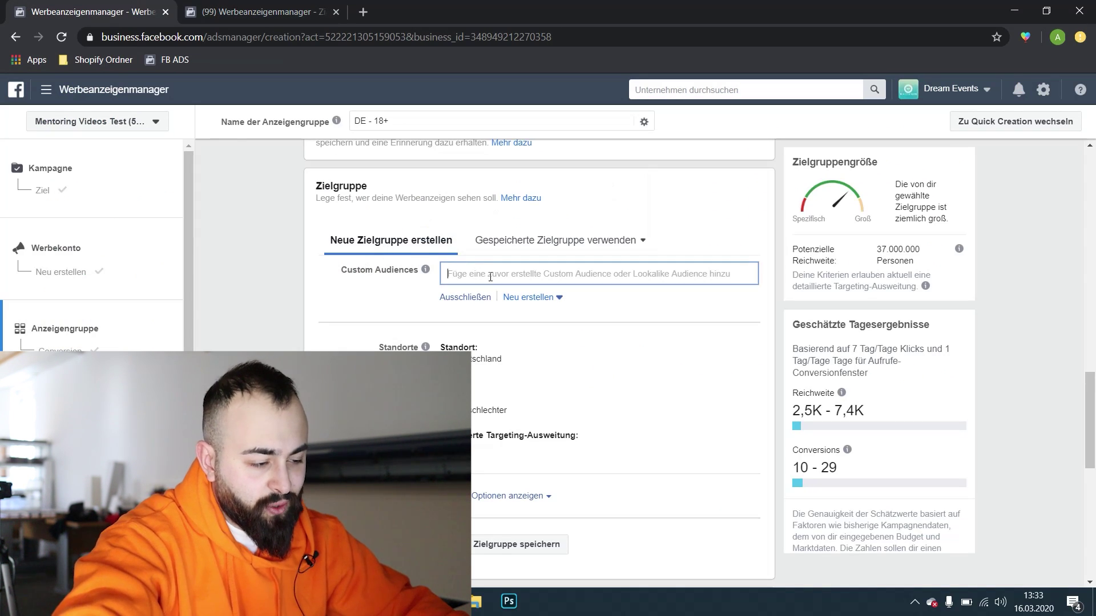
click(523, 311)
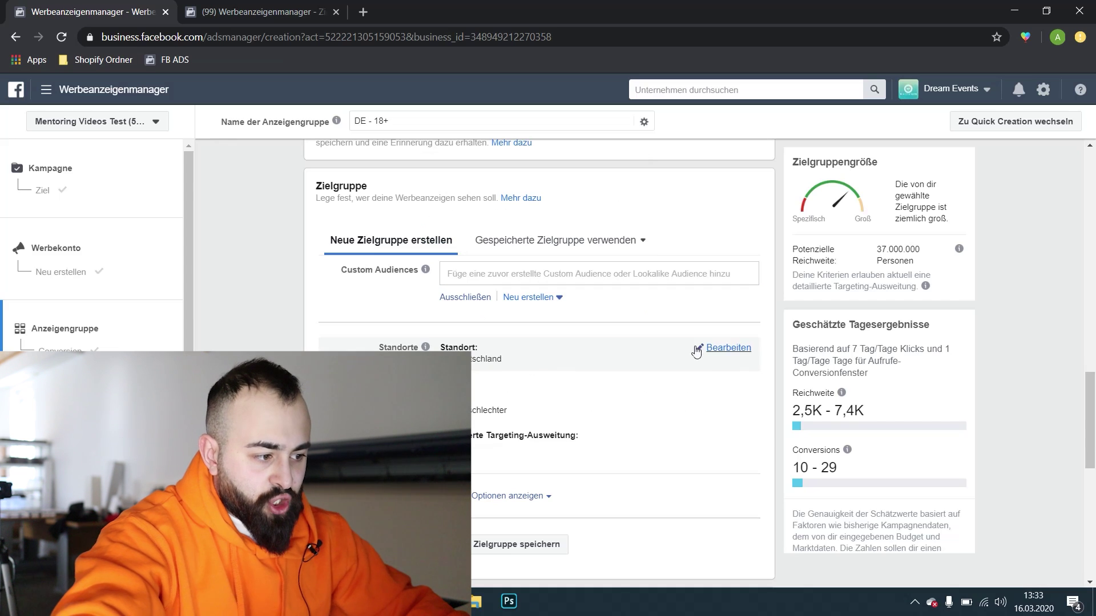
click(600, 349)
click(585, 422)
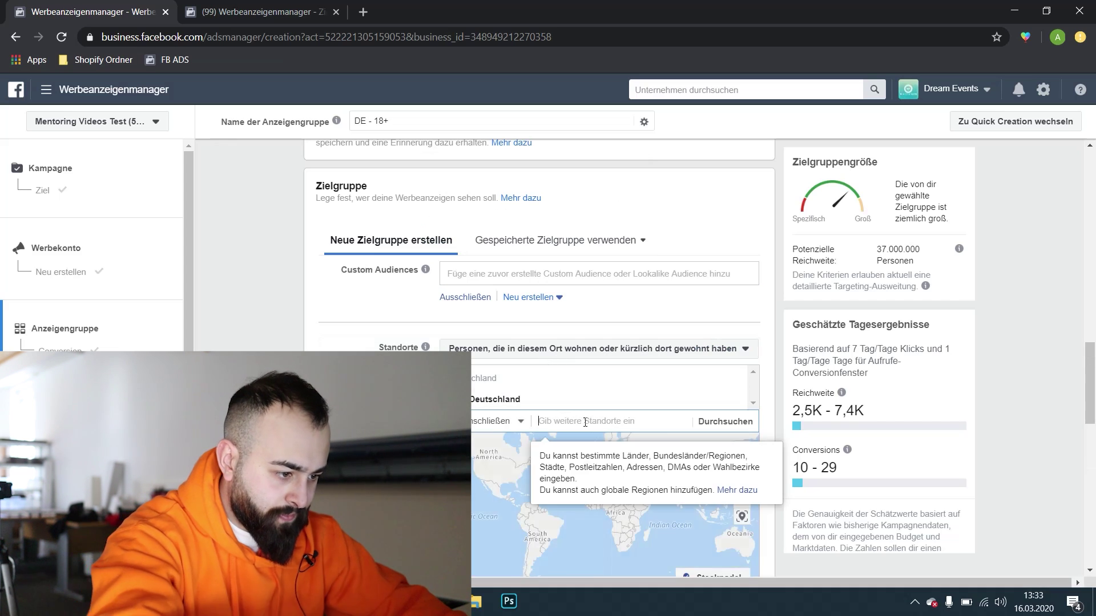
text(östern)
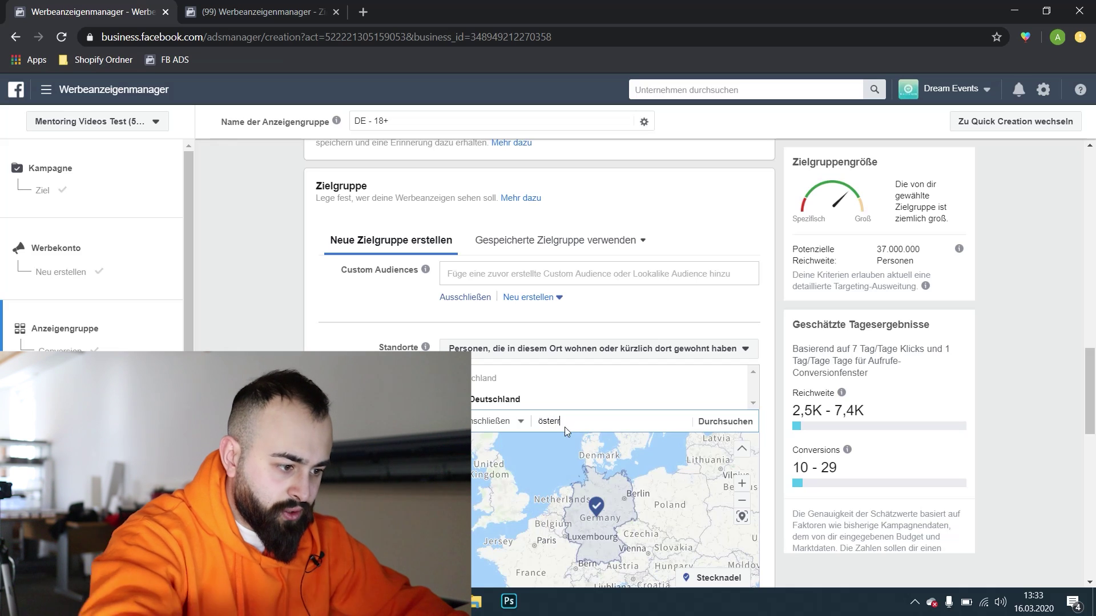
text(rr)
click(574, 441)
scroll(574, 441, down, 4)
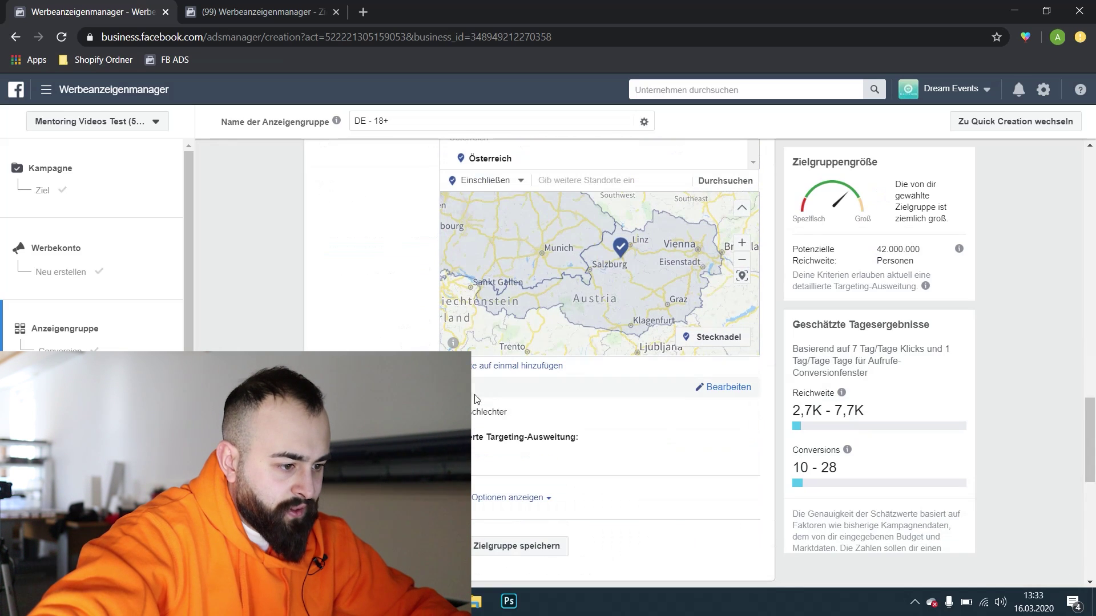
- Open the audience's age, gender and detailed targeting settings for editing
click(723, 388)
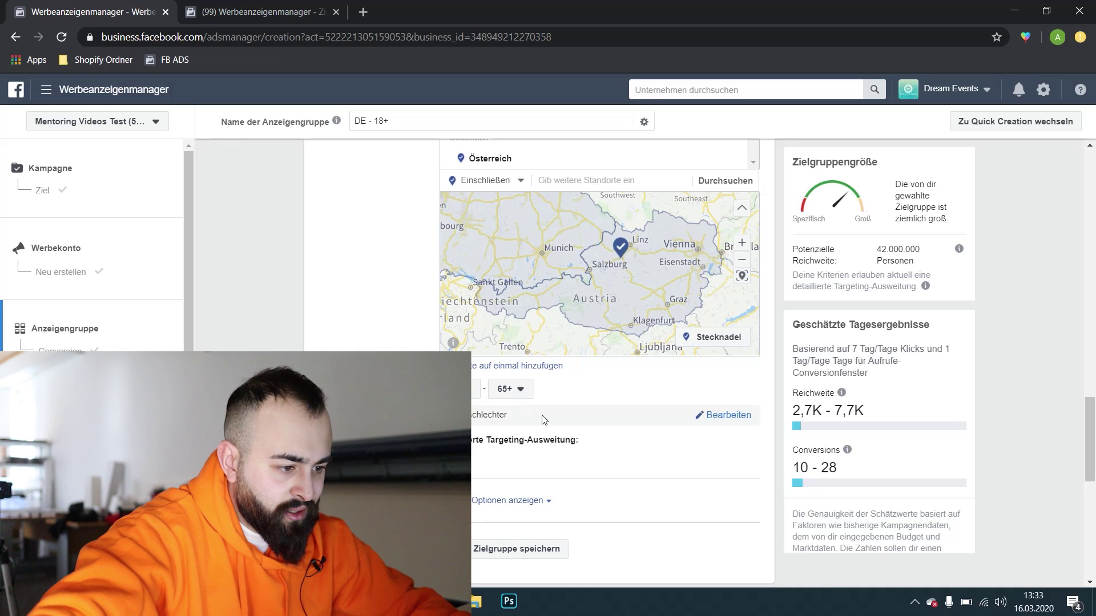
click(723, 420)
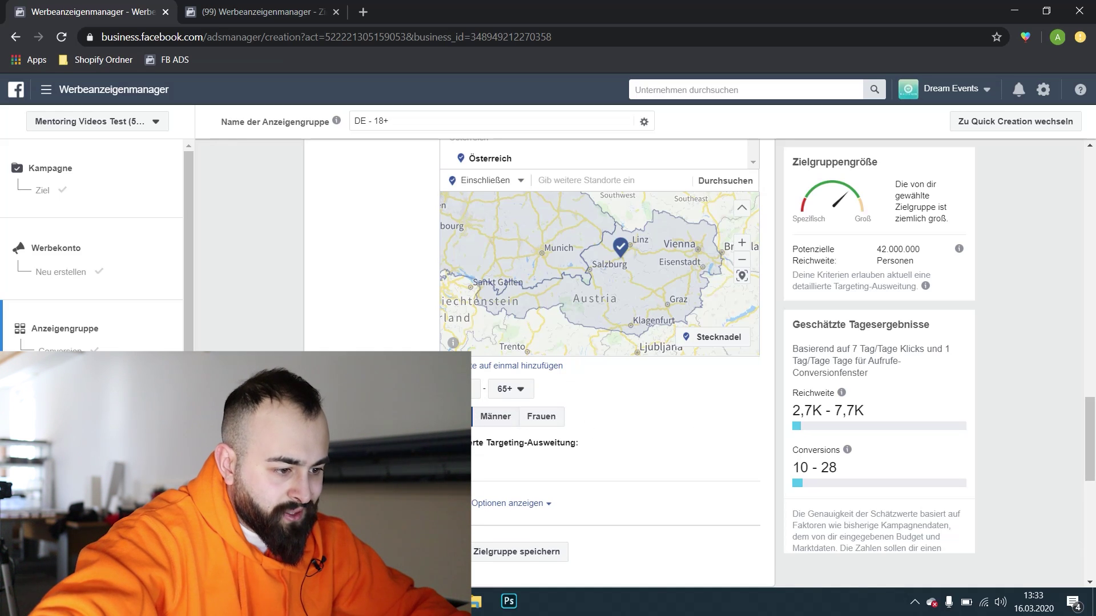
scroll(599, 371, down, 3)
click(727, 301)
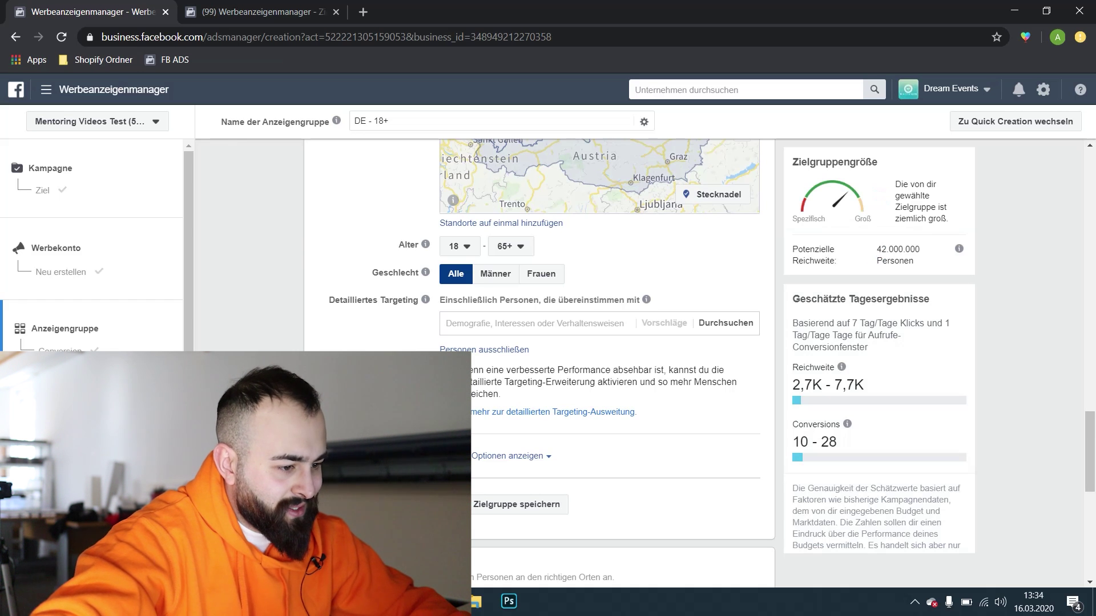
- Search the detailed targeting for kaffee and add the interest Kaffee
click(480, 324)
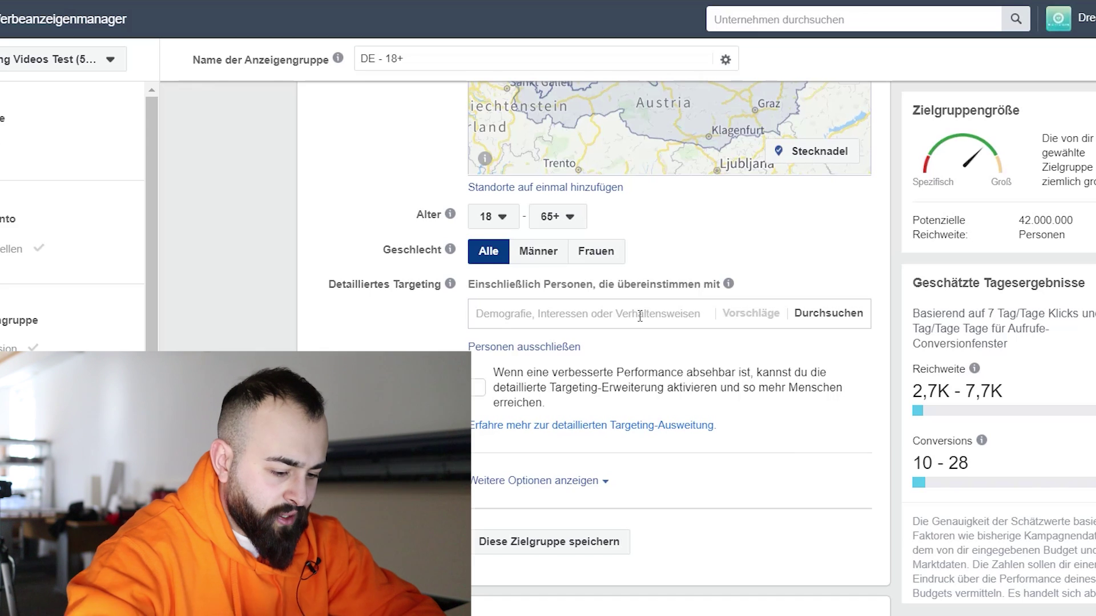
click(640, 315)
text(kaffee)
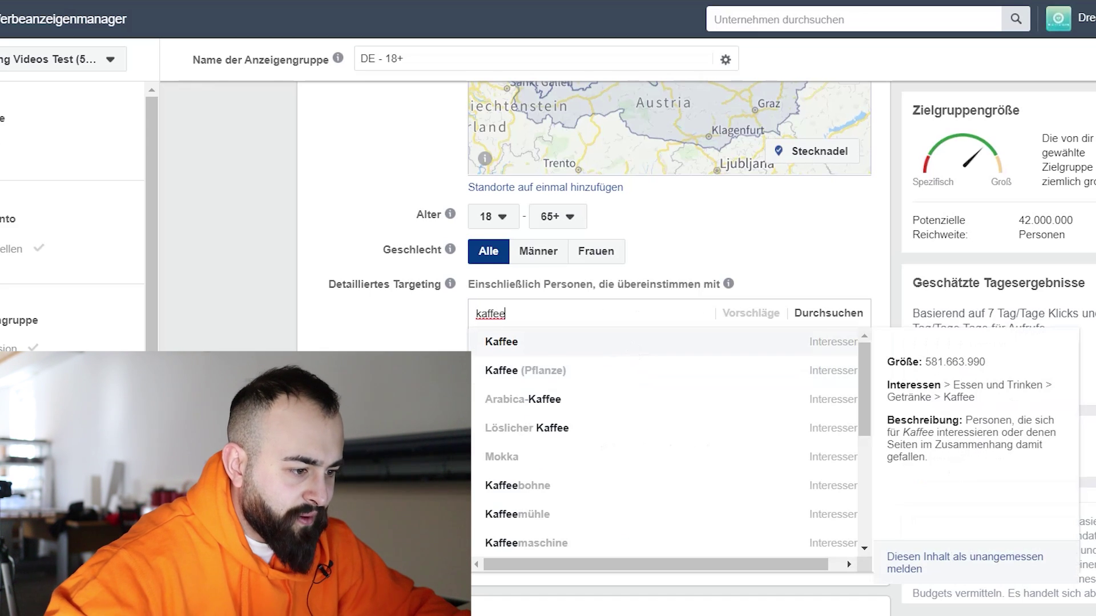
click(633, 344)
- Browse the suggested interests and add Caffè Americano, Caffè mocha, Cappuccino, Espresso, Frappuccino and Latte to the detailed targeting
click(752, 380)
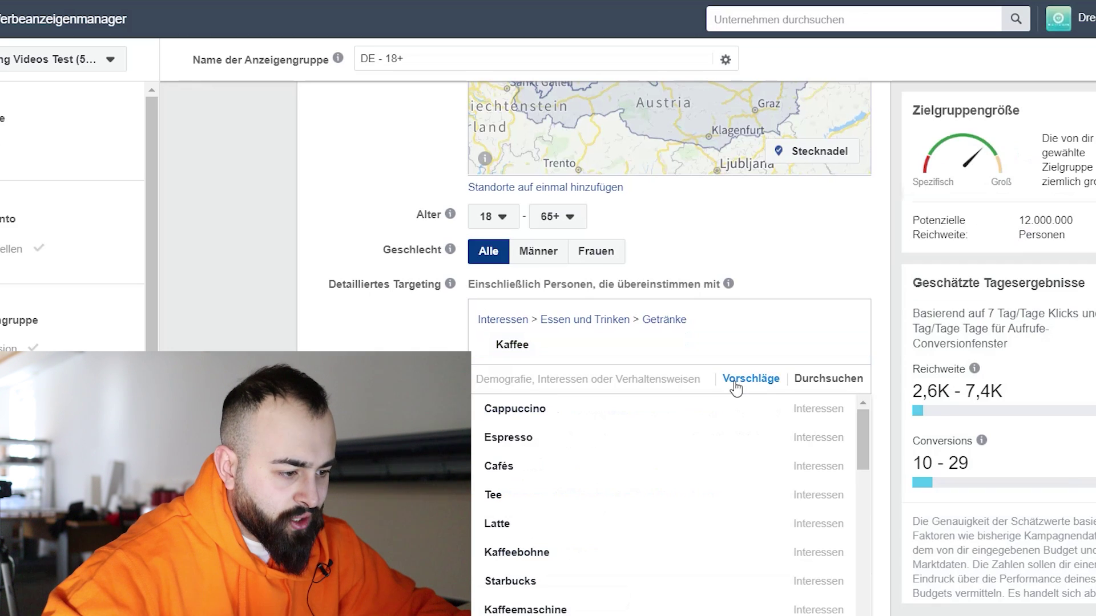
scroll(628, 319, down, 2)
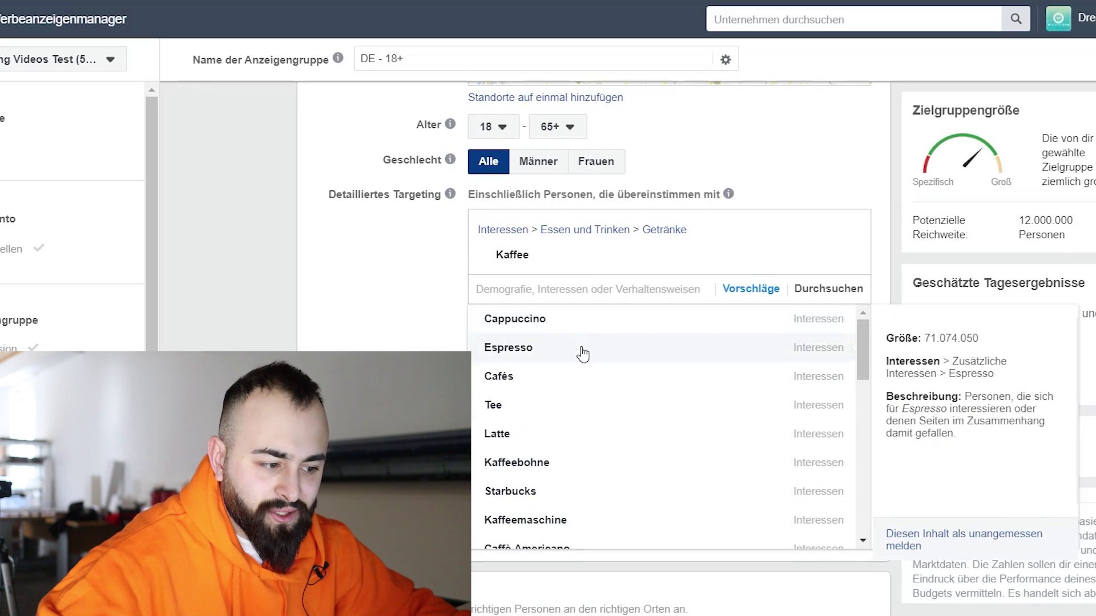
scroll(570, 474, down, 3)
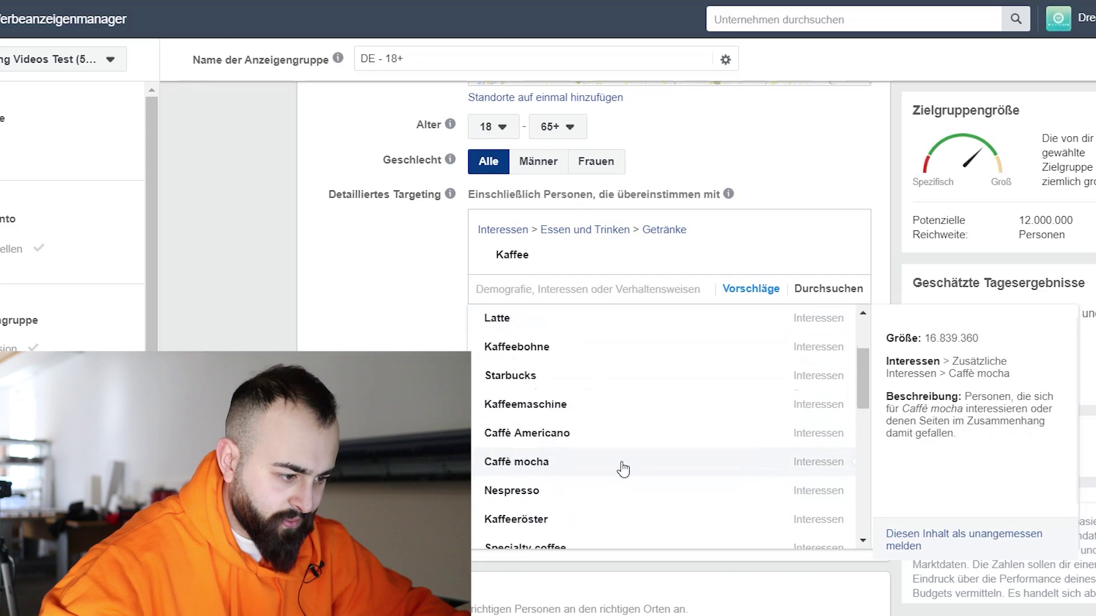
scroll(624, 421, up, 6)
scroll(600, 417, down, 3)
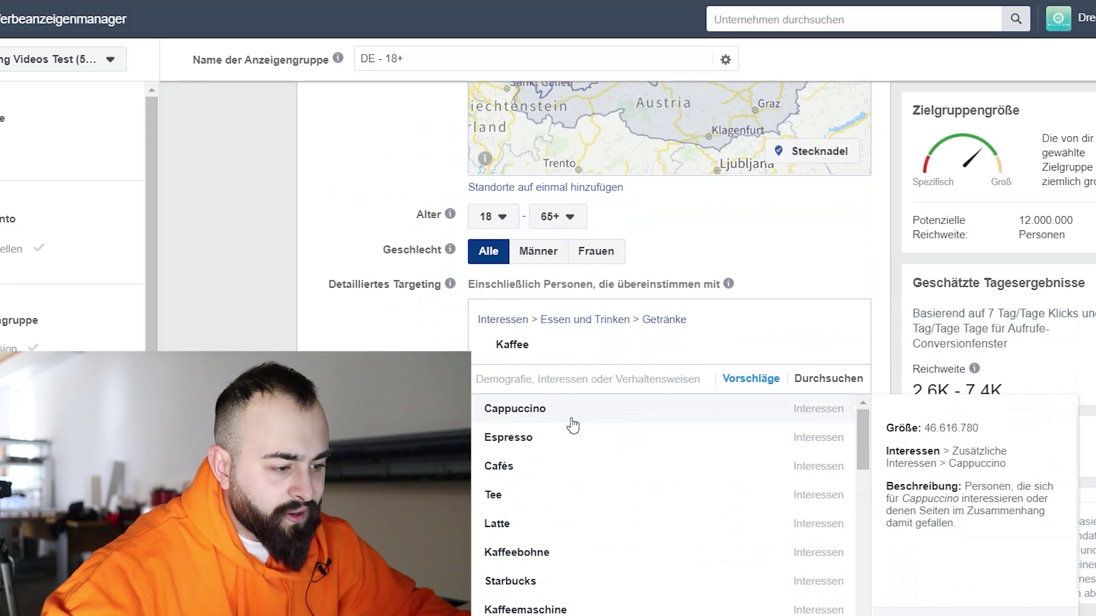
scroll(574, 460, down, 2)
scroll(571, 445, up, 3)
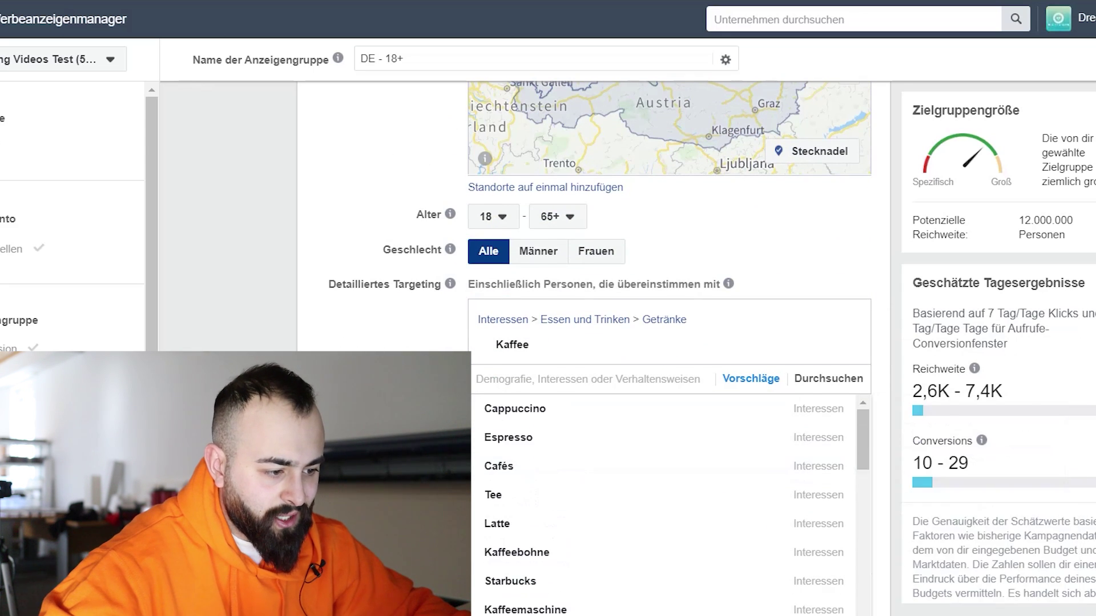
scroll(563, 331, down, 1)
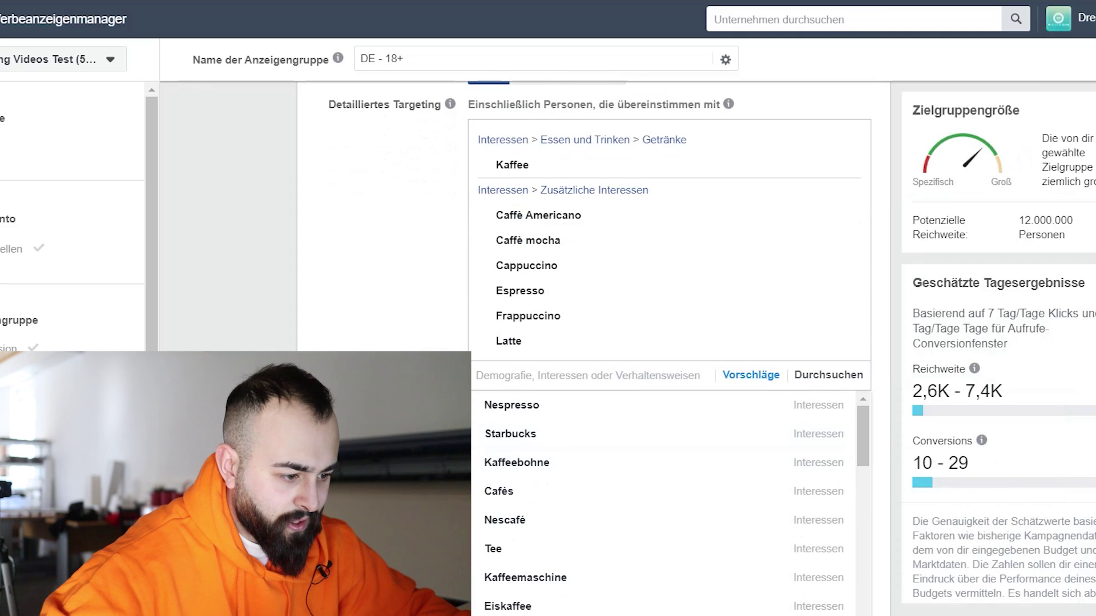
- Remove the Kaffee interest from the detailed targeting and restrict the audience to women aged 25 to 65+
click(721, 225)
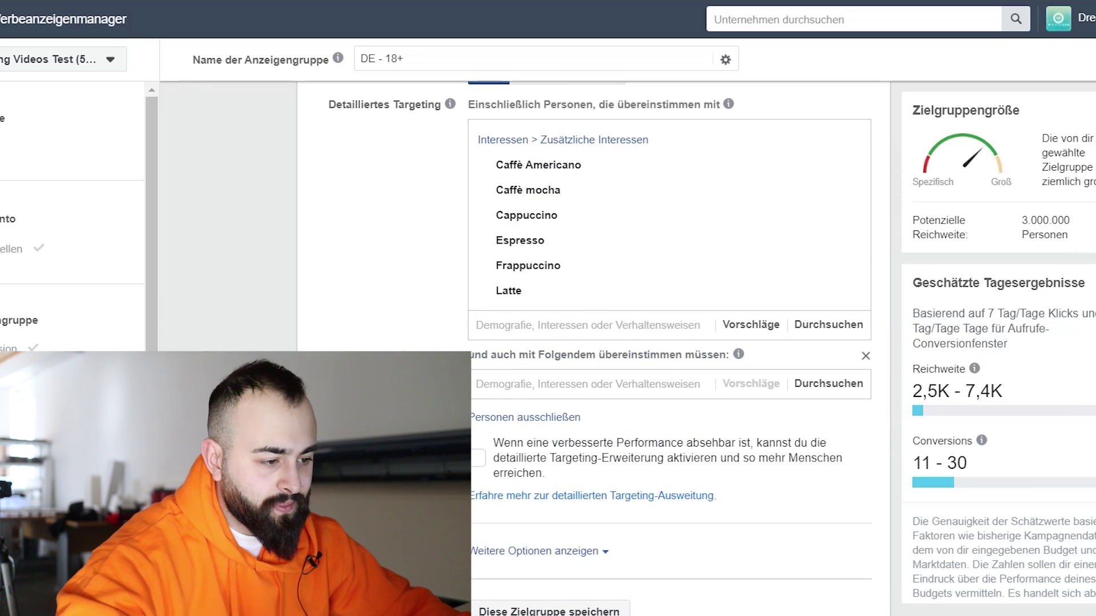
scroll(399, 213, up, 3)
mouse_move(459, 230)
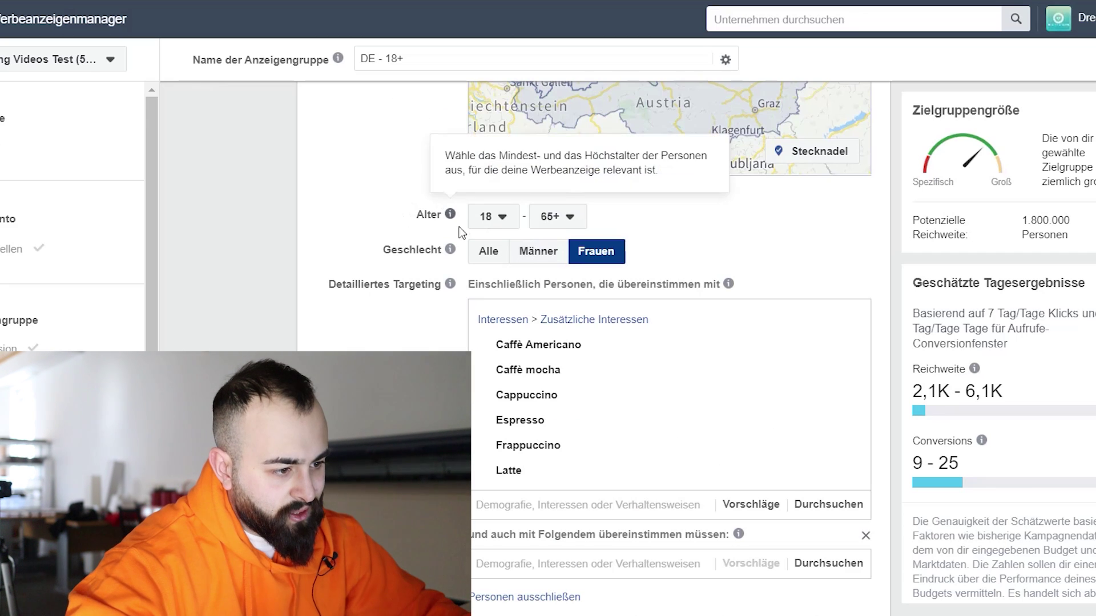
click(497, 216)
scroll(514, 403, down, 2)
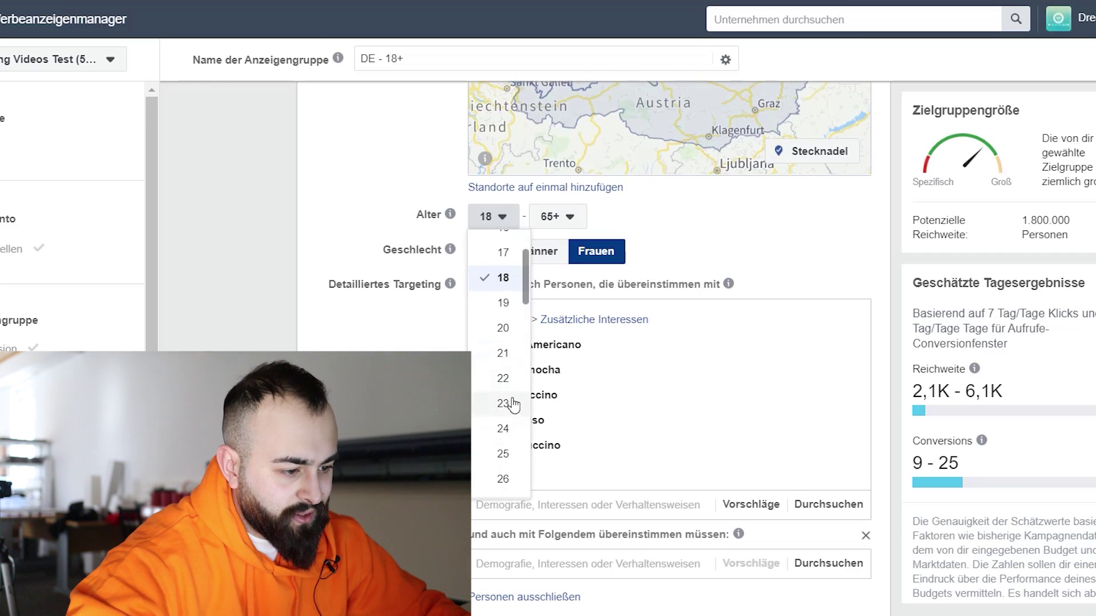
click(502, 453)
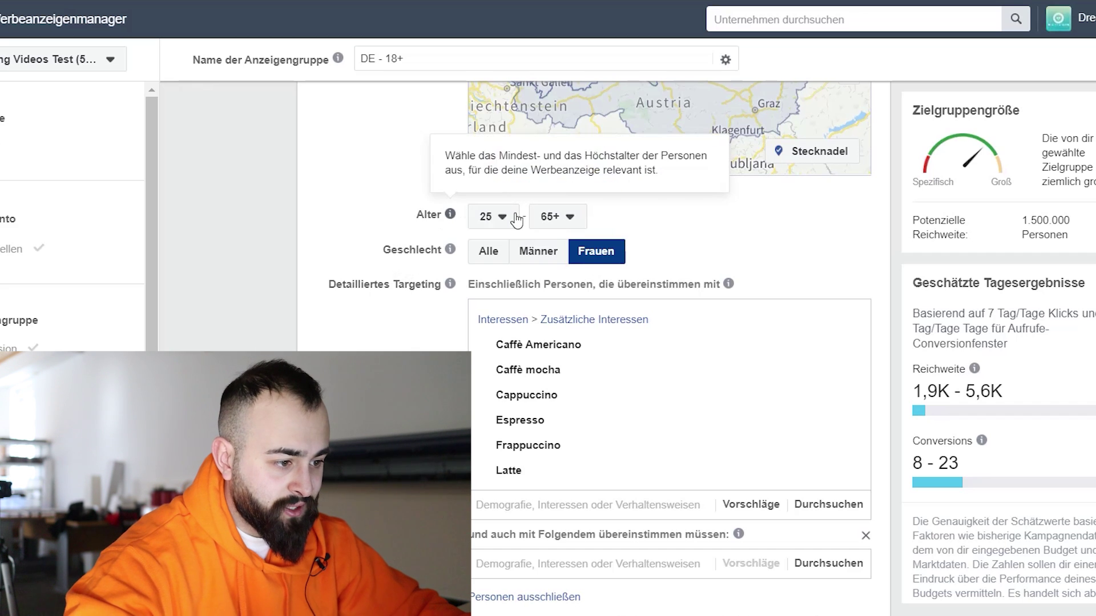
- Narrow the detailed targeting so that people must also match the demographic Eltern (alle)
scroll(375, 240, down, 2)
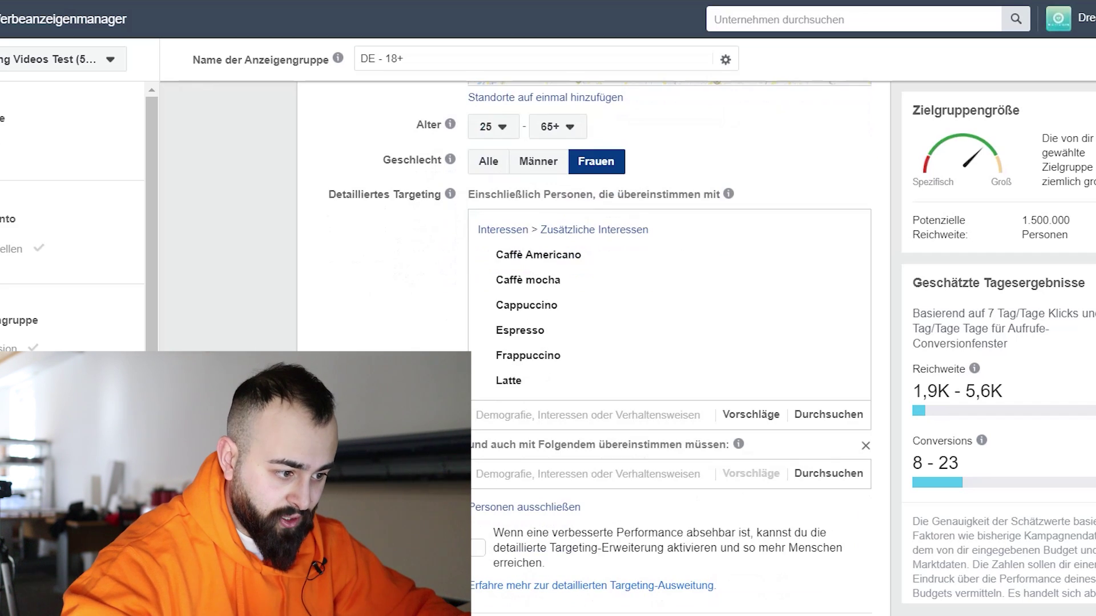
click(827, 475)
scroll(587, 352, down, 3)
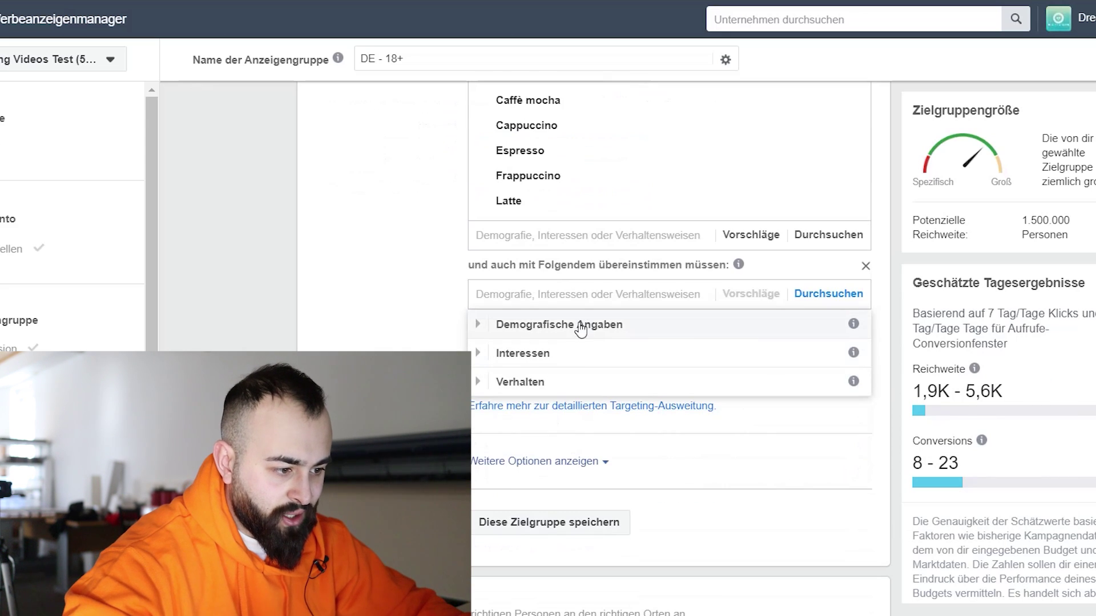
click(580, 324)
click(525, 440)
click(482, 351)
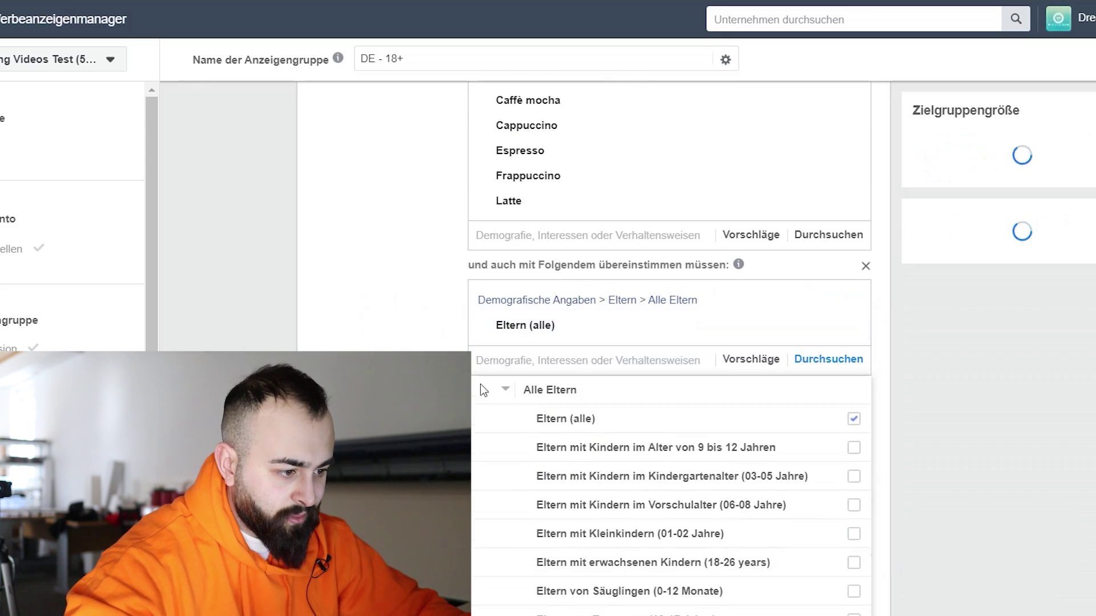
- Check the audience's potential reach with the current age, gender, interest and parent targeting
click(1031, 213)
drag(1030, 212, 1076, 239)
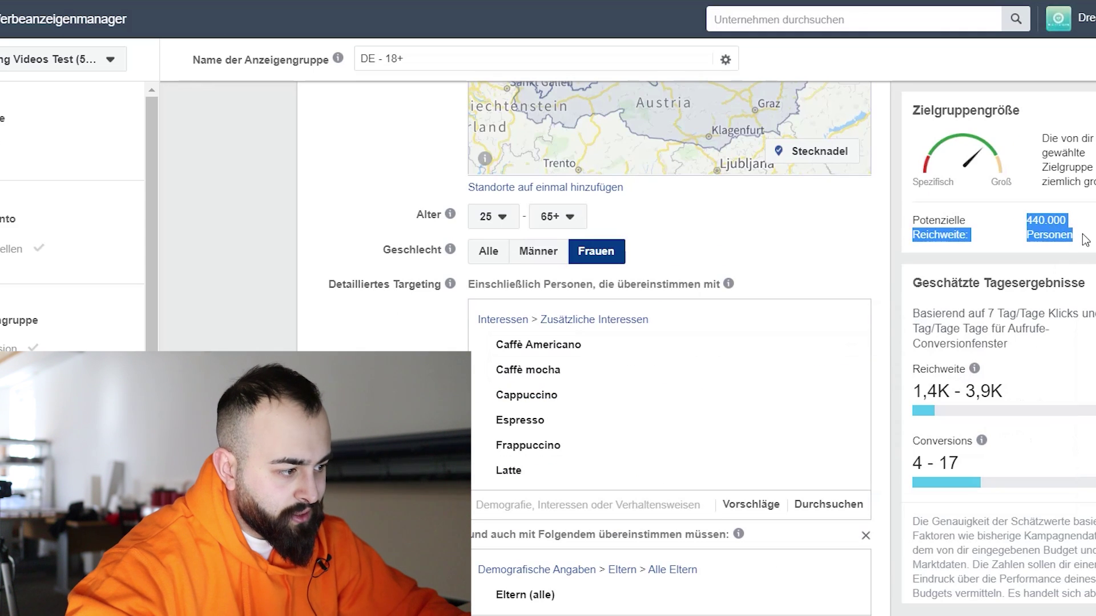
click(1085, 240)
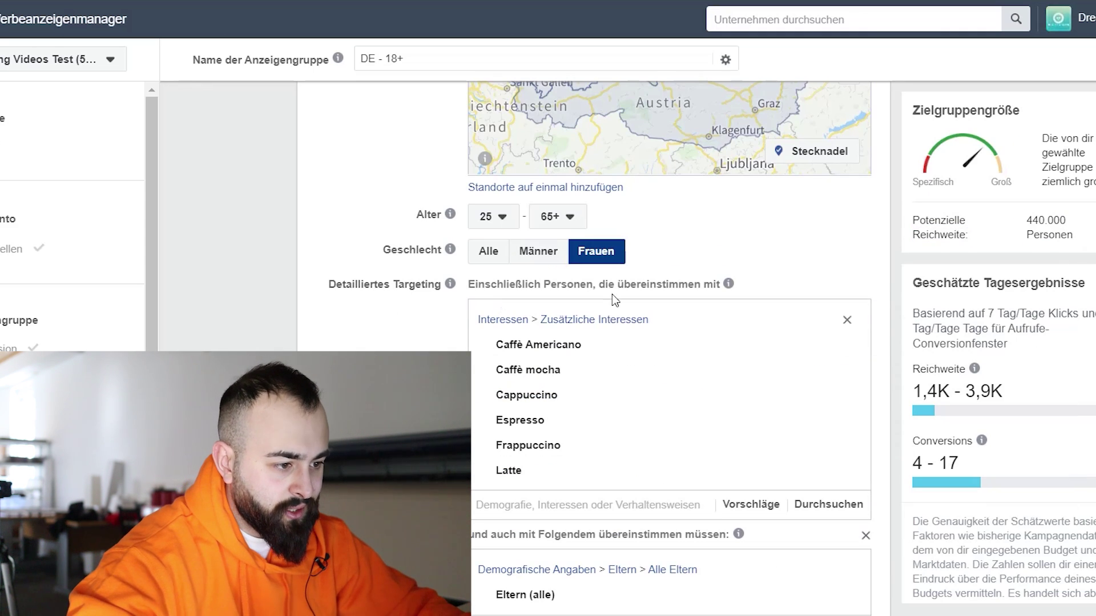
drag(1029, 223, 1092, 244)
click(1092, 244)
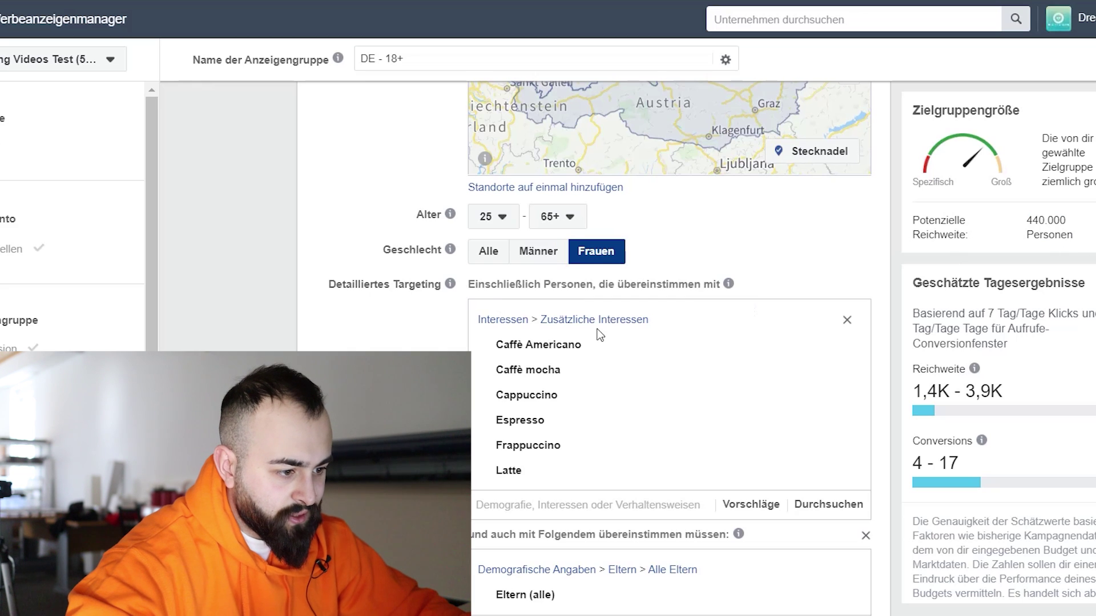
- Save the target audience under the name Frauen_Mutter_Kaffee_25-65
scroll(597, 332, down, 7)
click(588, 326)
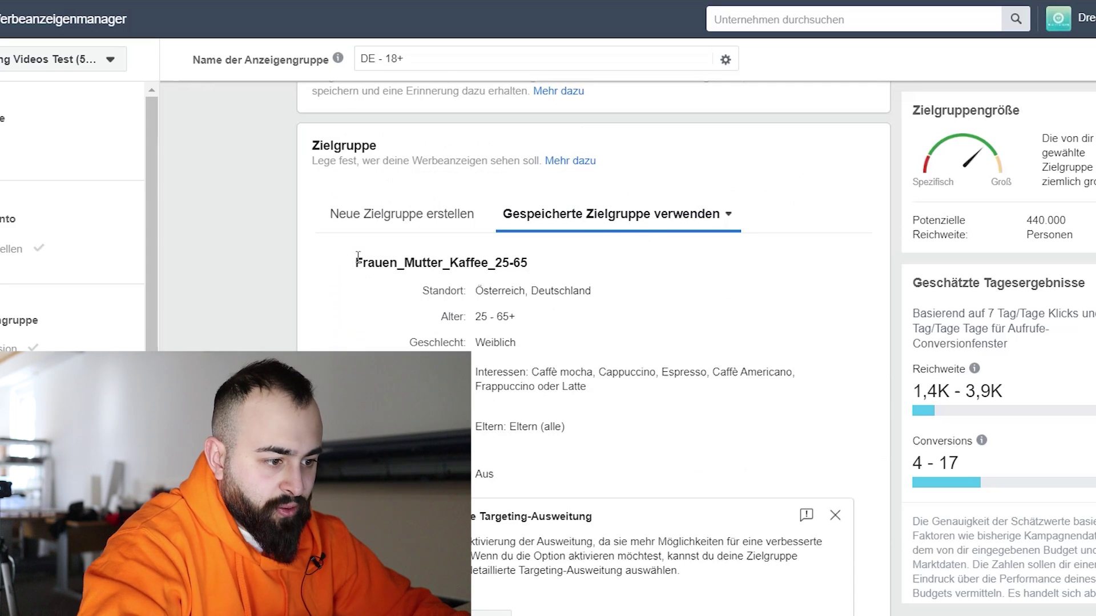
- Switch the ad set to manual placements and deselect Facebook Gruppen-Feed, Stories and Facebook Marketplace
scroll(540, 263, down, 4)
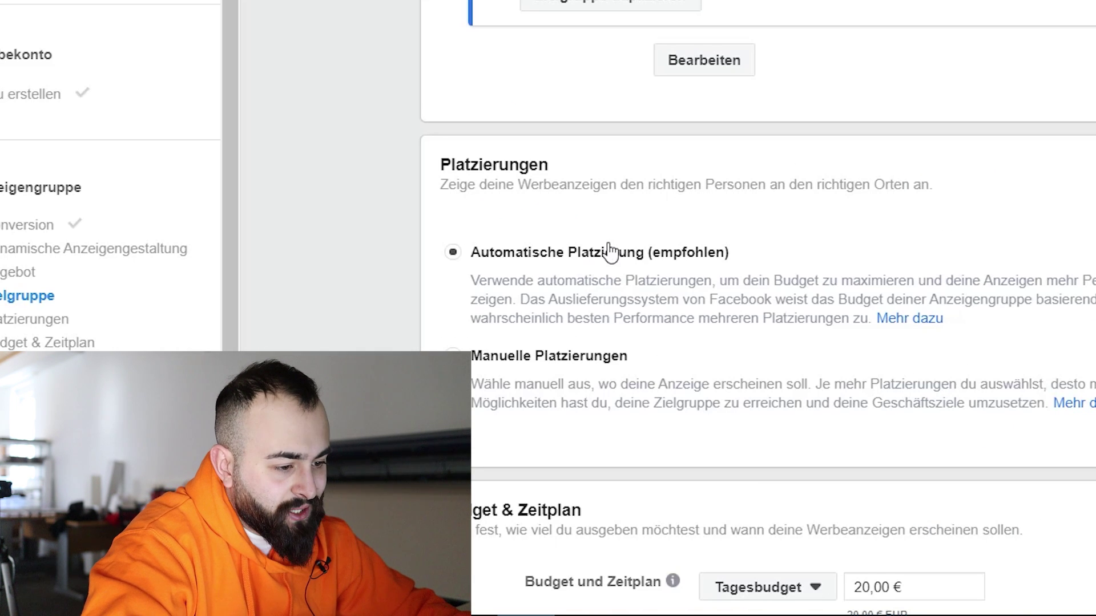
scroll(576, 262, down, 2)
click(987, 213)
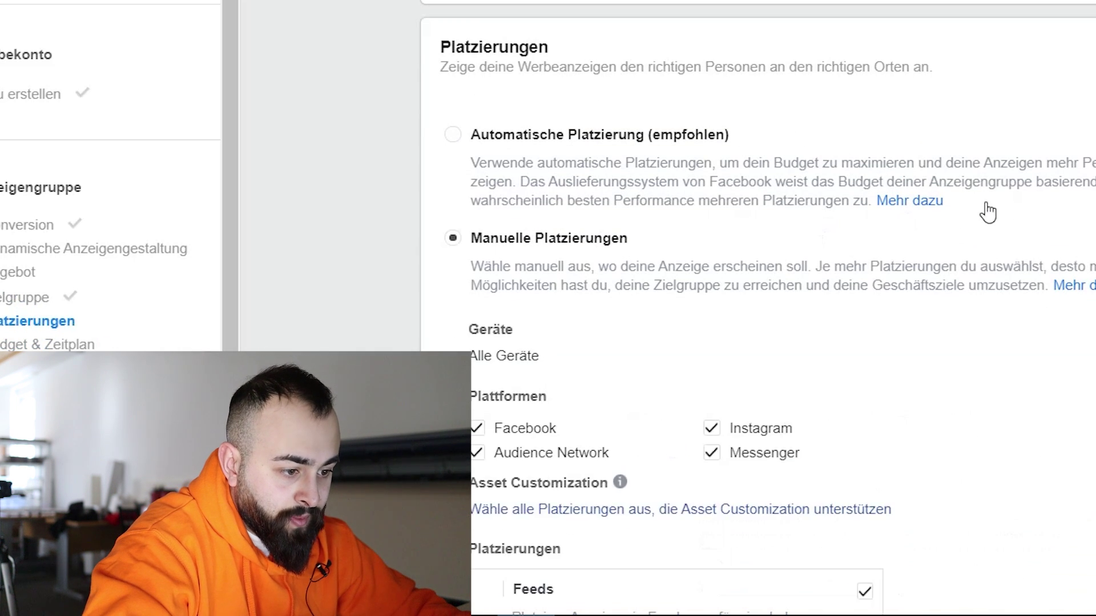
scroll(961, 188, down, 4)
scroll(782, 308, down, 6)
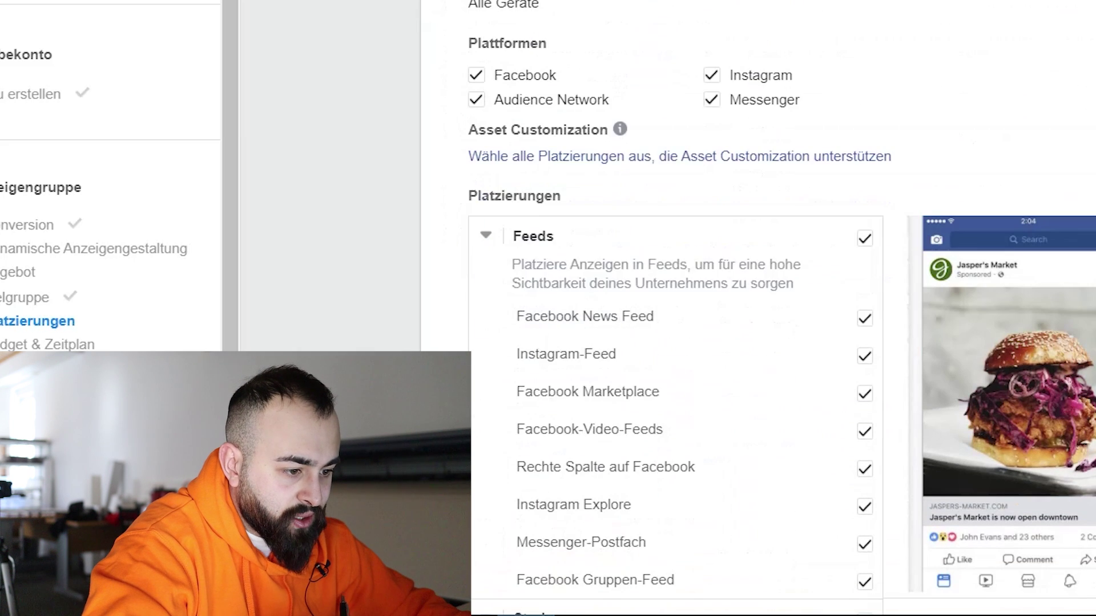
click(863, 386)
scroll(817, 239, up, 2)
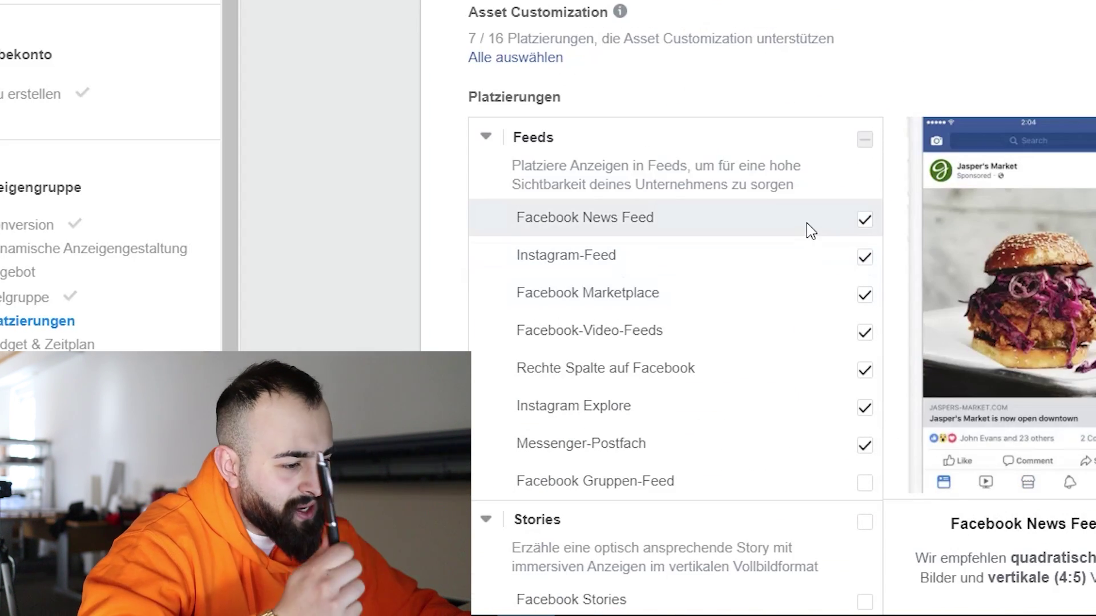
click(865, 295)
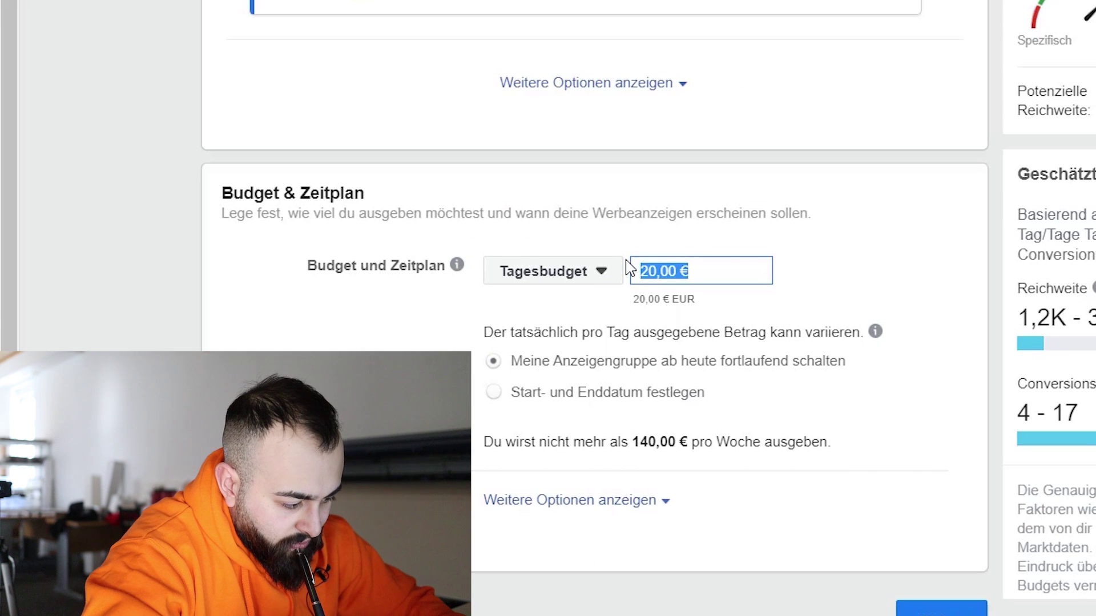
- Set the ad set's daily budget to 10 €, running continuously from today
text(10)
click(647, 249)
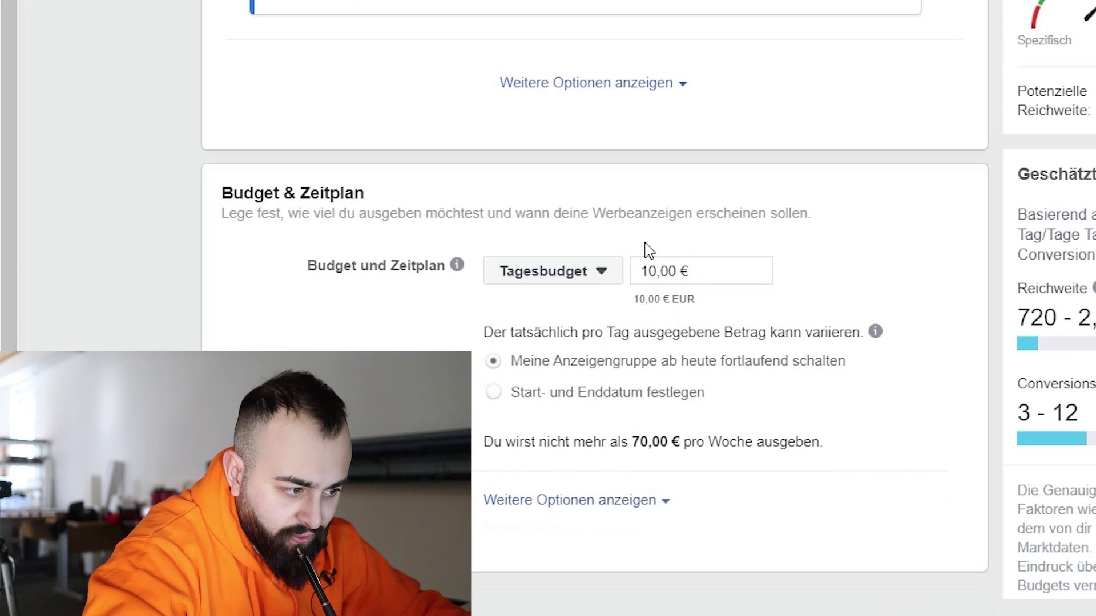
scroll(861, 244, up, 2)
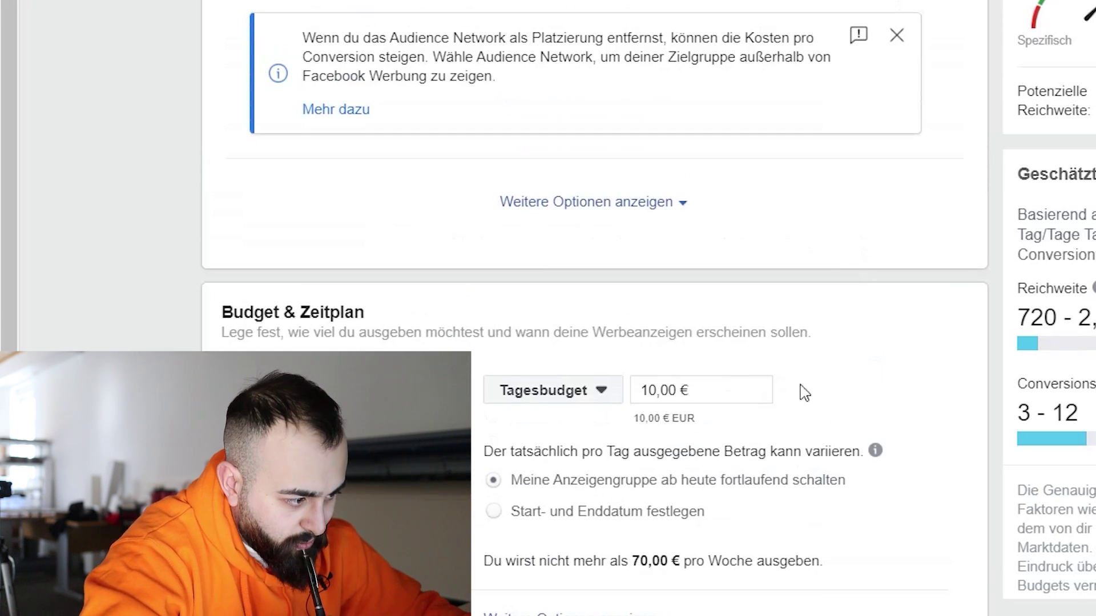
scroll(805, 393, down, 2)
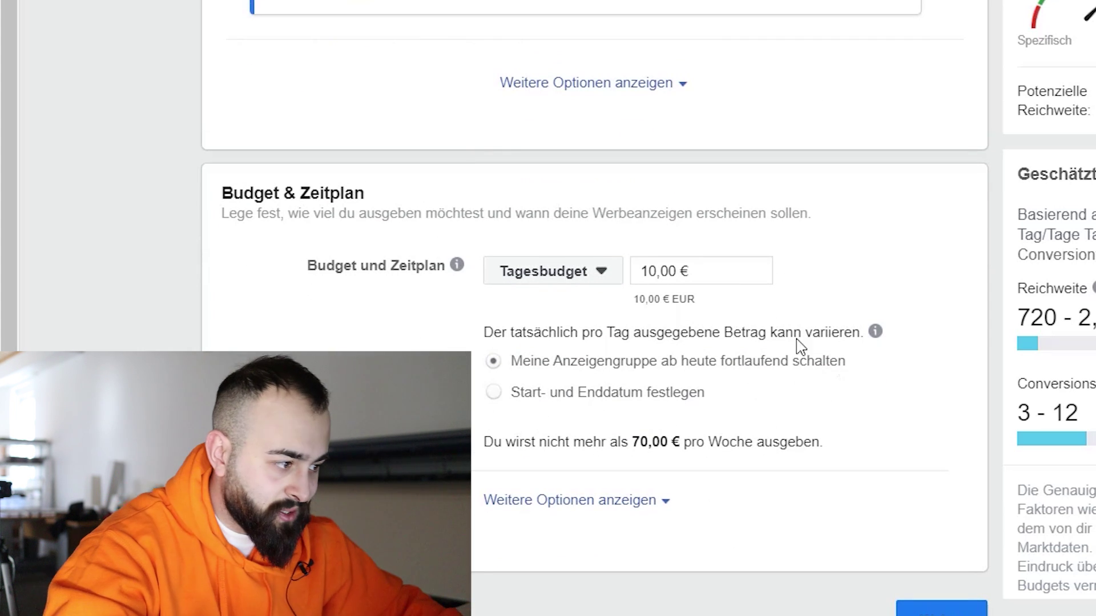
- Compare the potential reach and the daily budget with the estimated daily results
drag(1095, 91, 1095, 91)
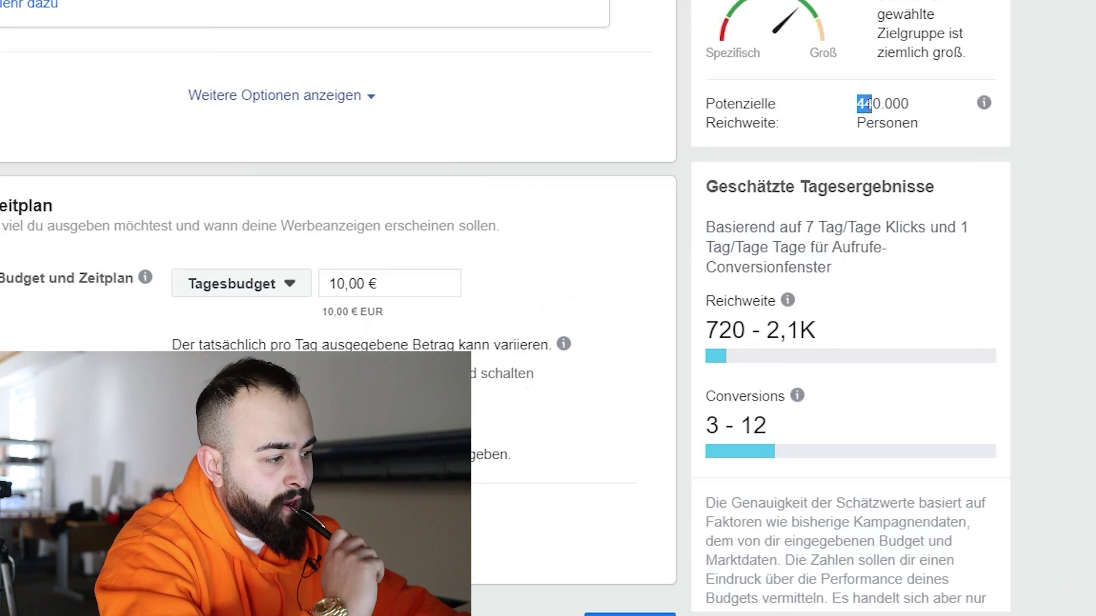
drag(872, 104, 930, 126)
drag(368, 284, 491, 304)
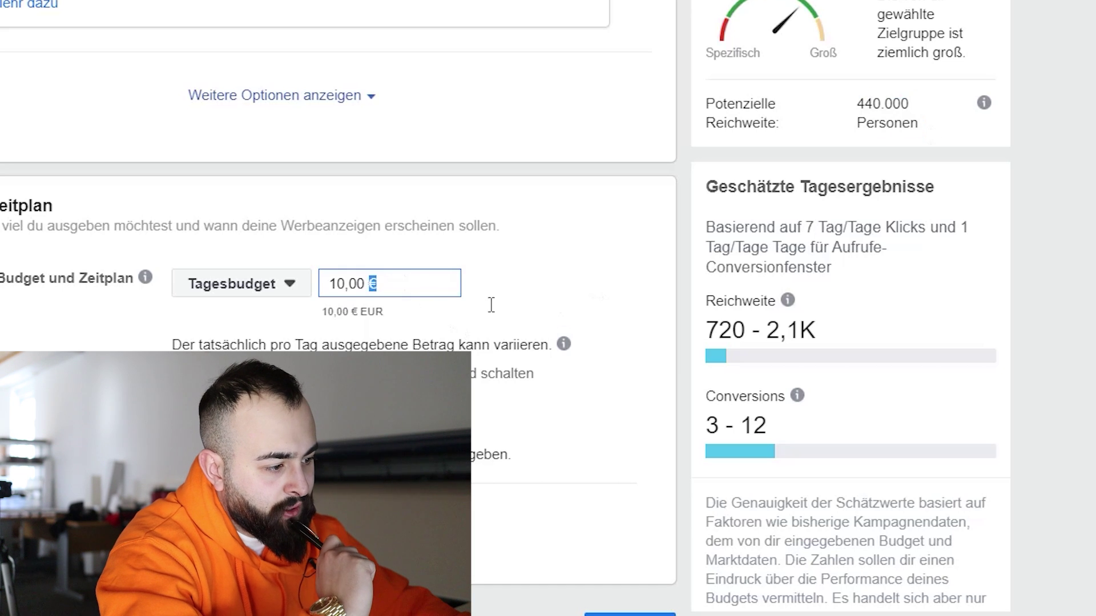
click(839, 218)
drag(708, 187, 944, 188)
click(941, 194)
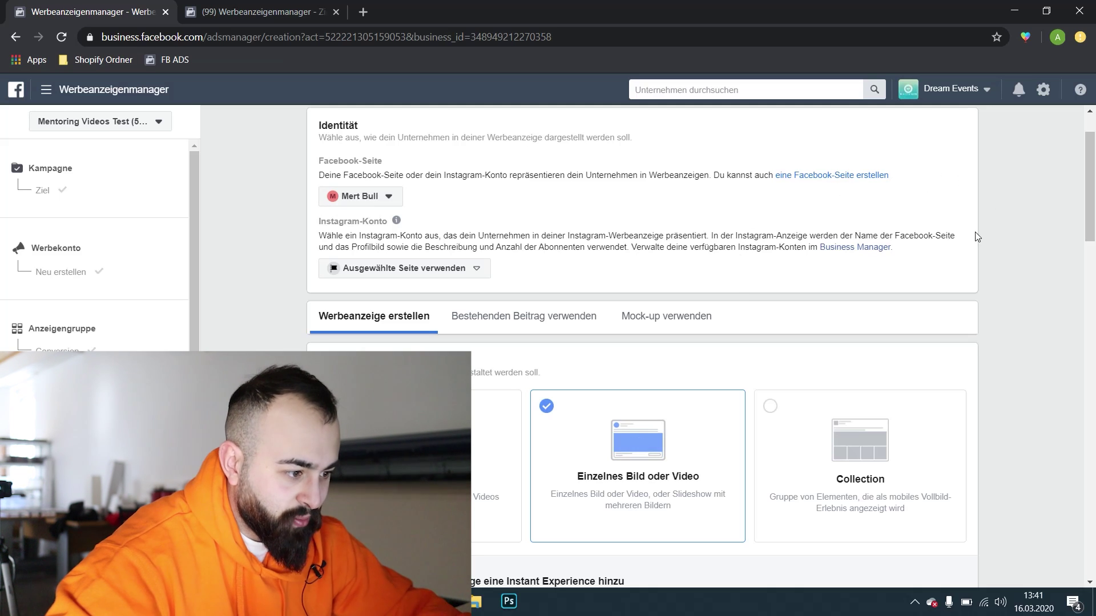
- Go through the ad format options and add the photo of the woman in the printed T-shirt as the ad's media
drag(1090, 187, 1090, 258)
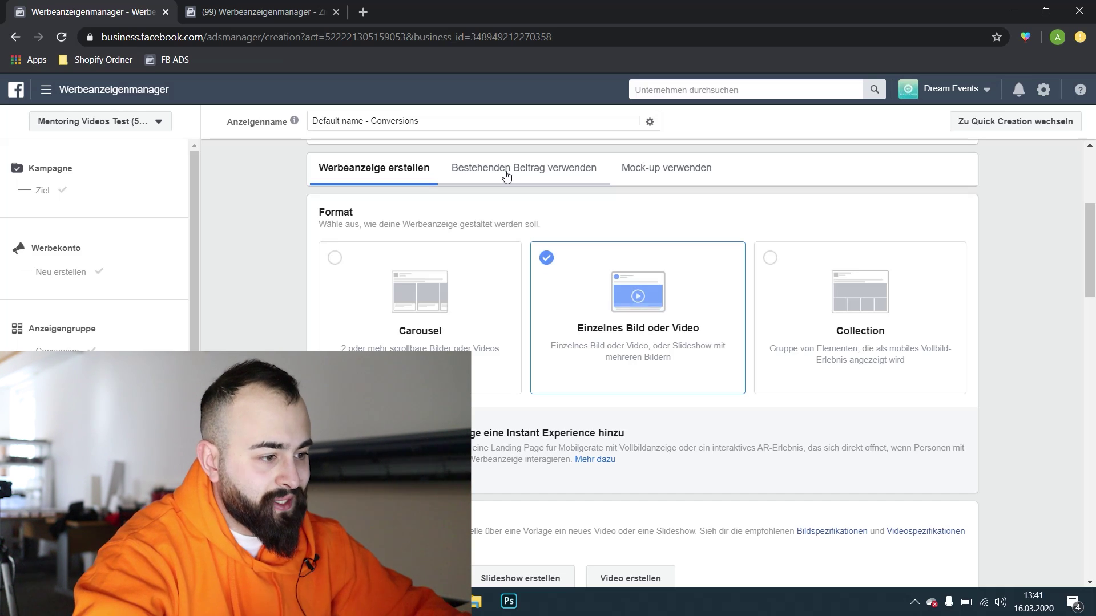
scroll(647, 306, down, 3)
scroll(647, 306, up, 3)
scroll(631, 285, down, 4)
scroll(771, 334, down, 3)
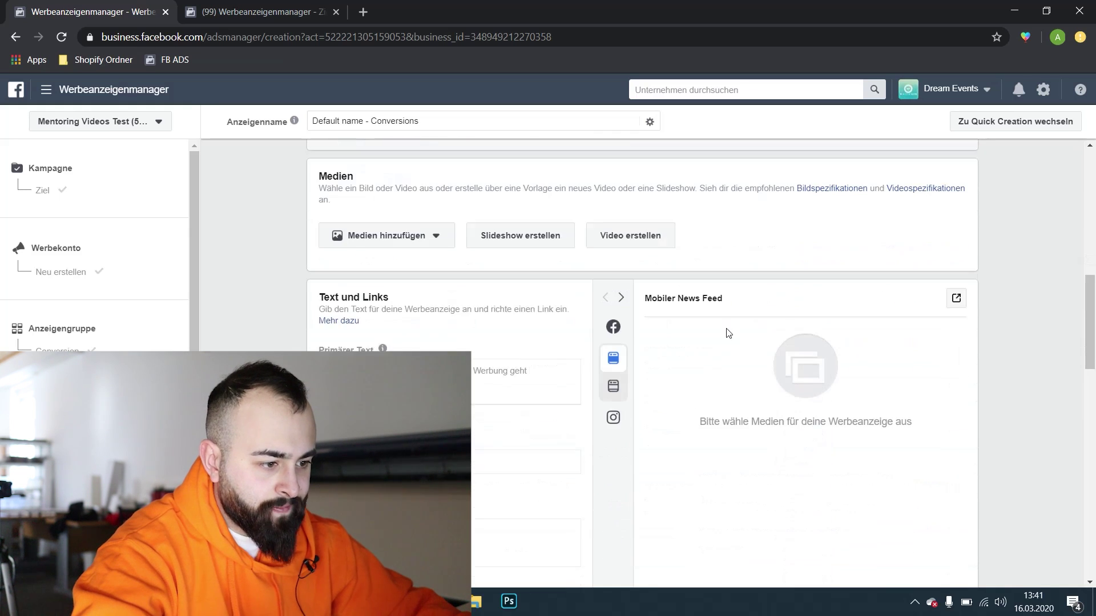
click(429, 225)
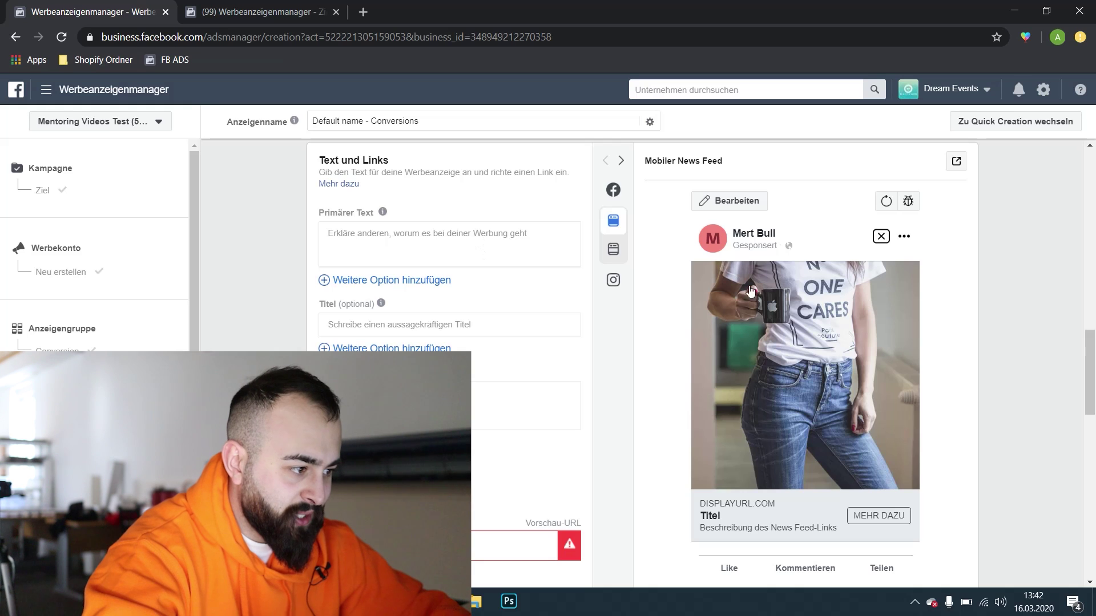
- Enter the ad's primary text "Coffeetime? Here you Go Madame." with "(LINK)" on a second line
mouse_move(383, 212)
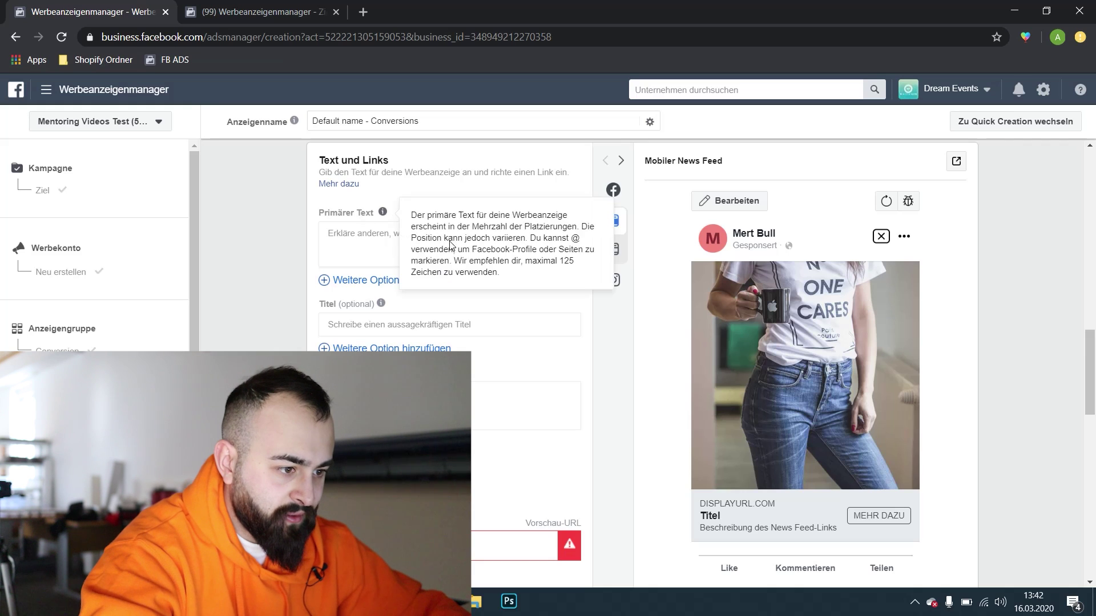
click(360, 239)
text(Coffeet)
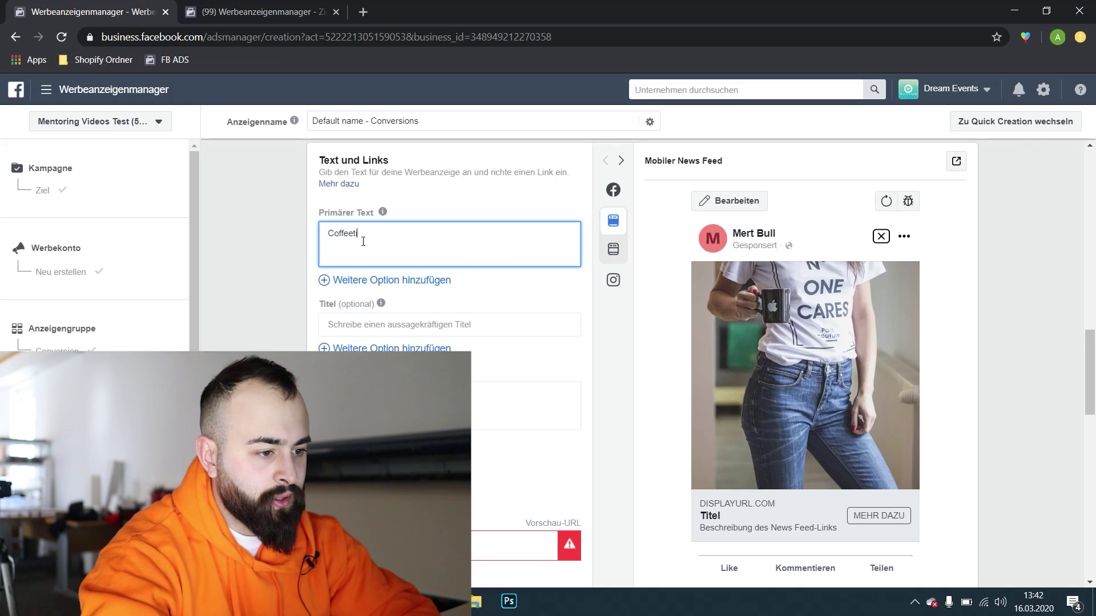
text(ime? Here you Go Madame.)
key(Return)
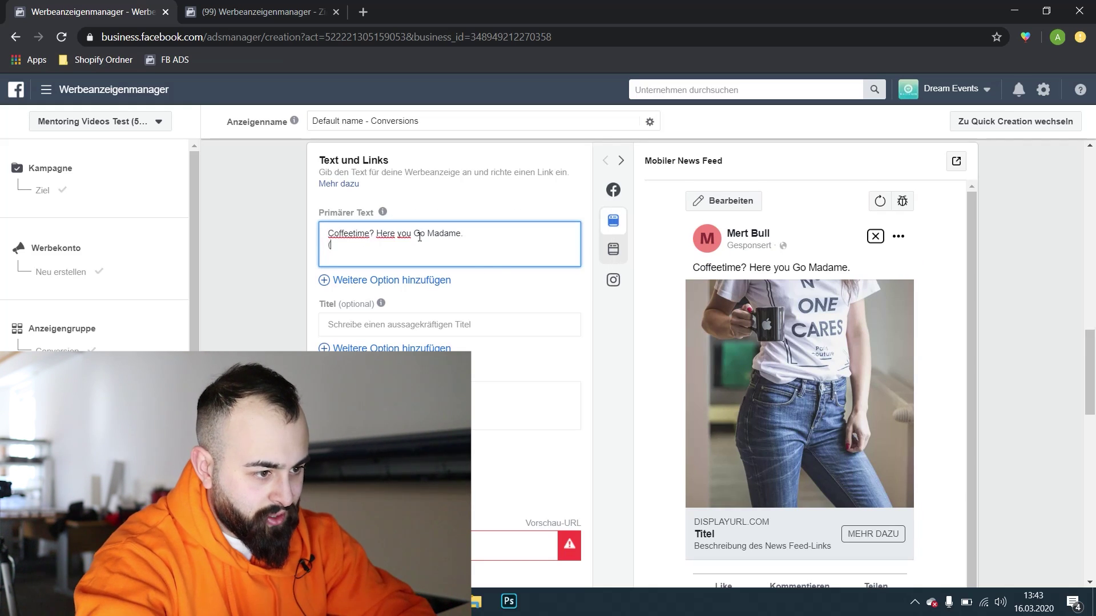
text((LIN)
text(K))
- Reword the first line of the primary text to "Zeit für Kaffee? Pour Toi Madame."
text(Pour Toi)
drag(425, 233, 308, 237)
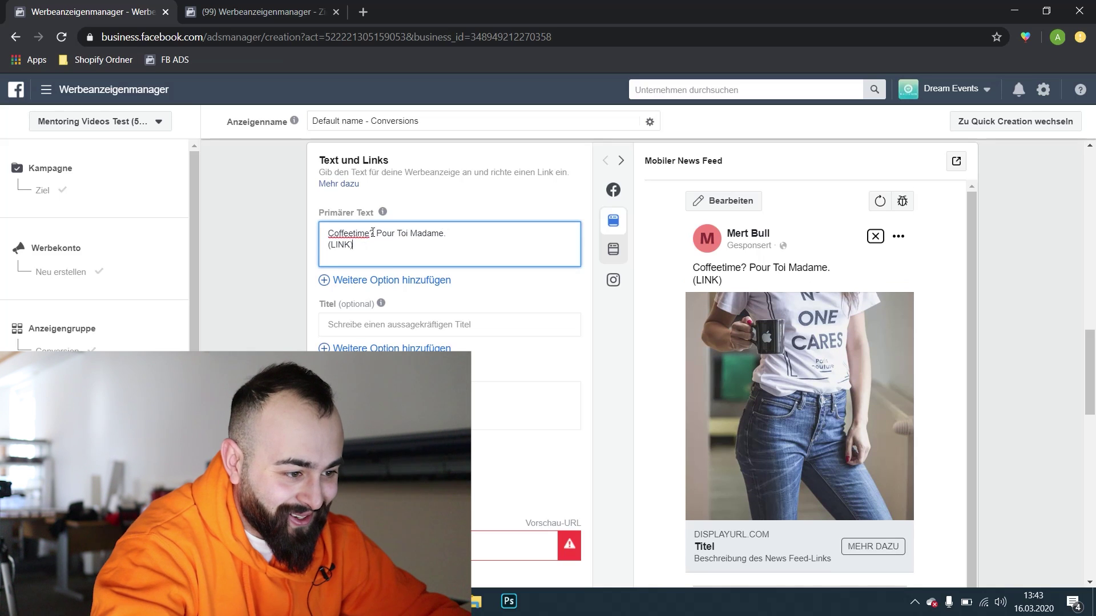
text(Zeit für Kaffee)
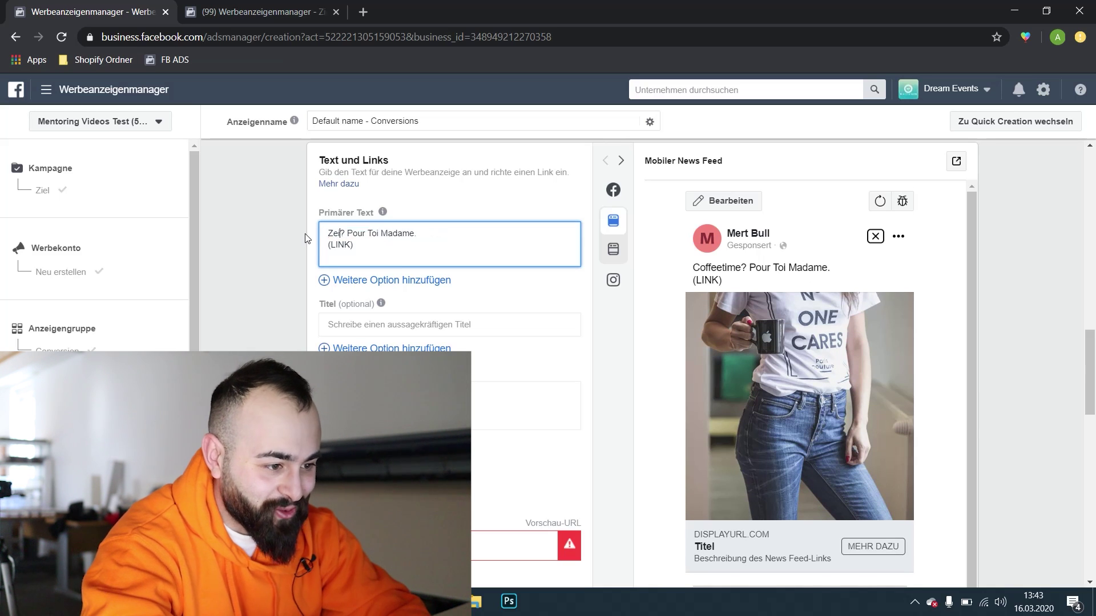
drag(459, 234, 389, 234)
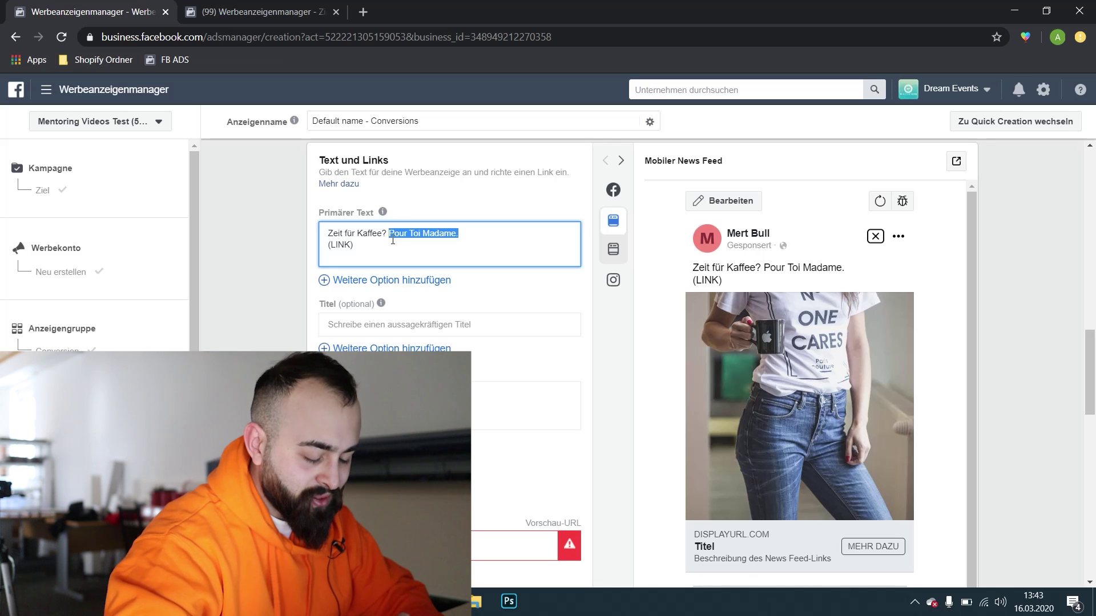
click(431, 223)
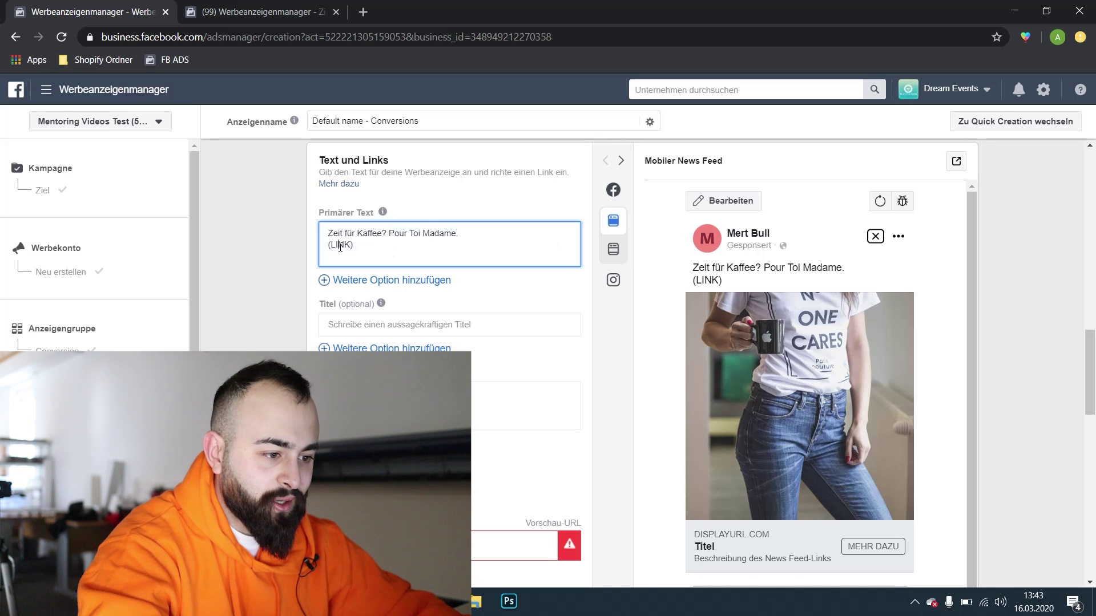
- Set the ad's title to "Neue Wandbilderkollektion für unsere Frauen" and its description to "Coffetime"
click(350, 324)
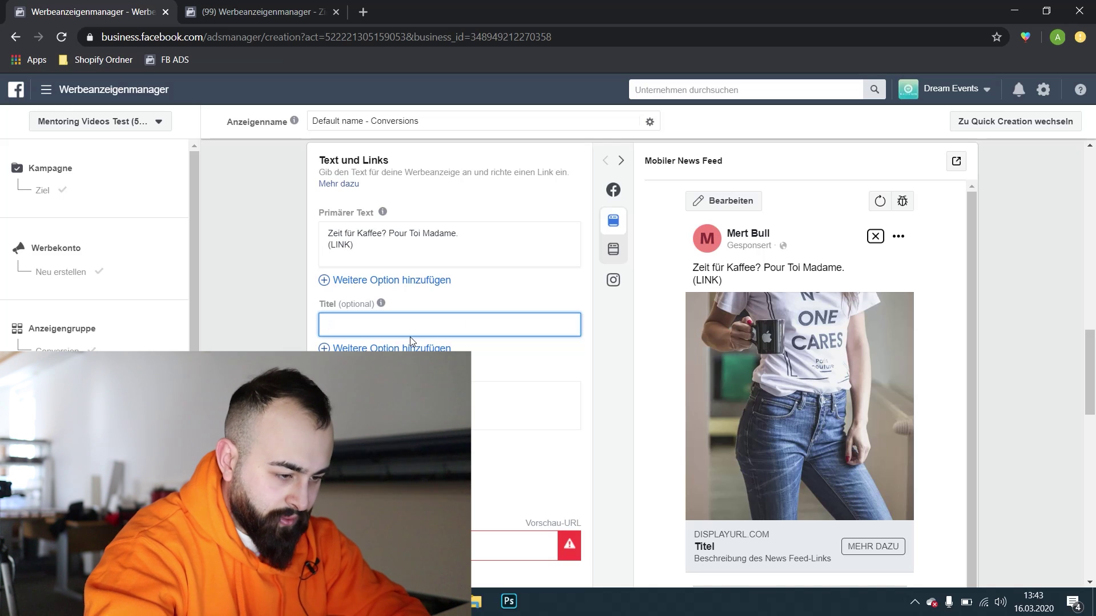
text(Beispiel)
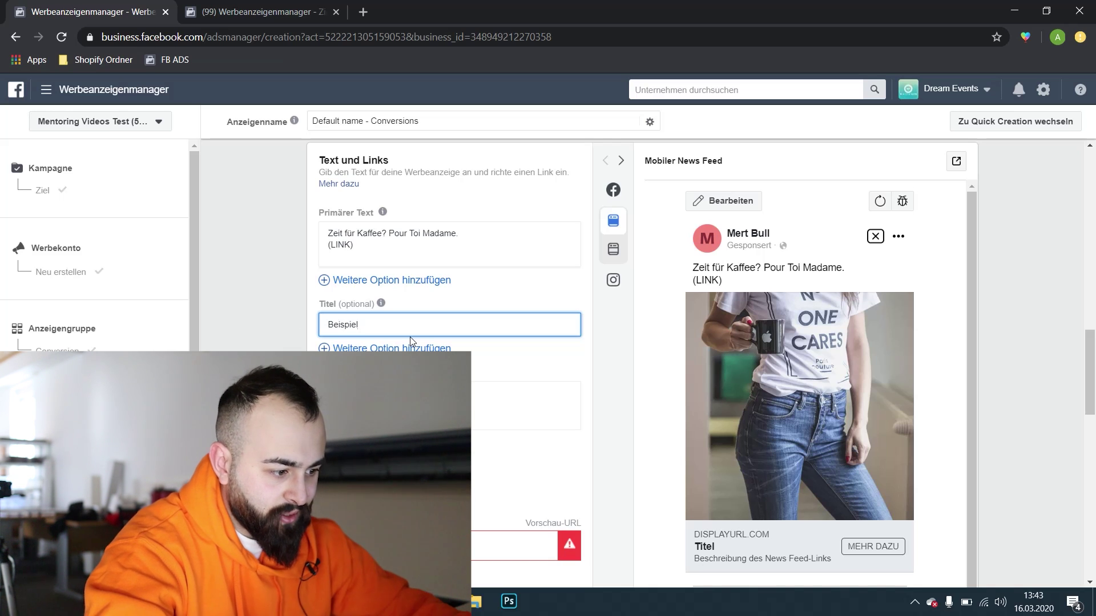
click(461, 304)
scroll(588, 338, down, 1)
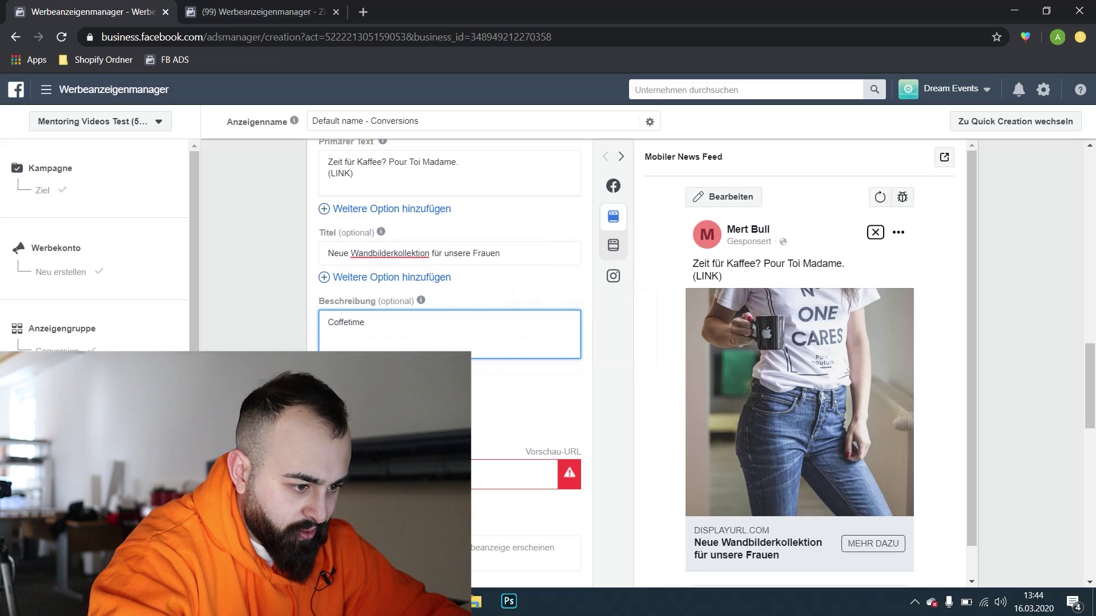
- Set the ad's call to action to "Kein Button" and go to the final review and confirmation area of the ad form
click(399, 295)
scroll(398, 295, down, 1)
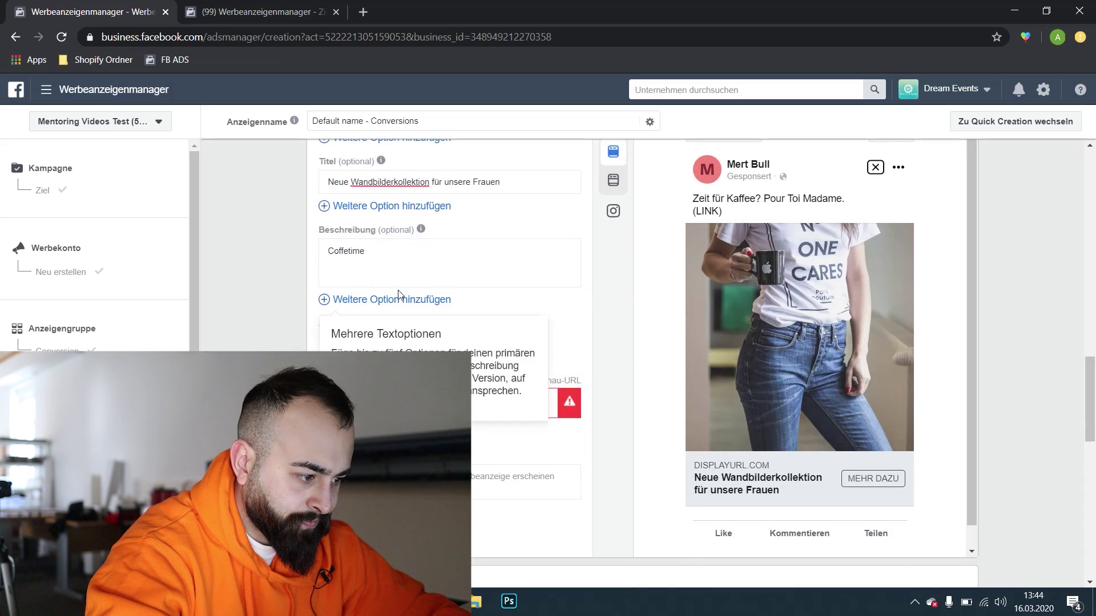
scroll(411, 308, up, 1)
scroll(445, 365, down, 1)
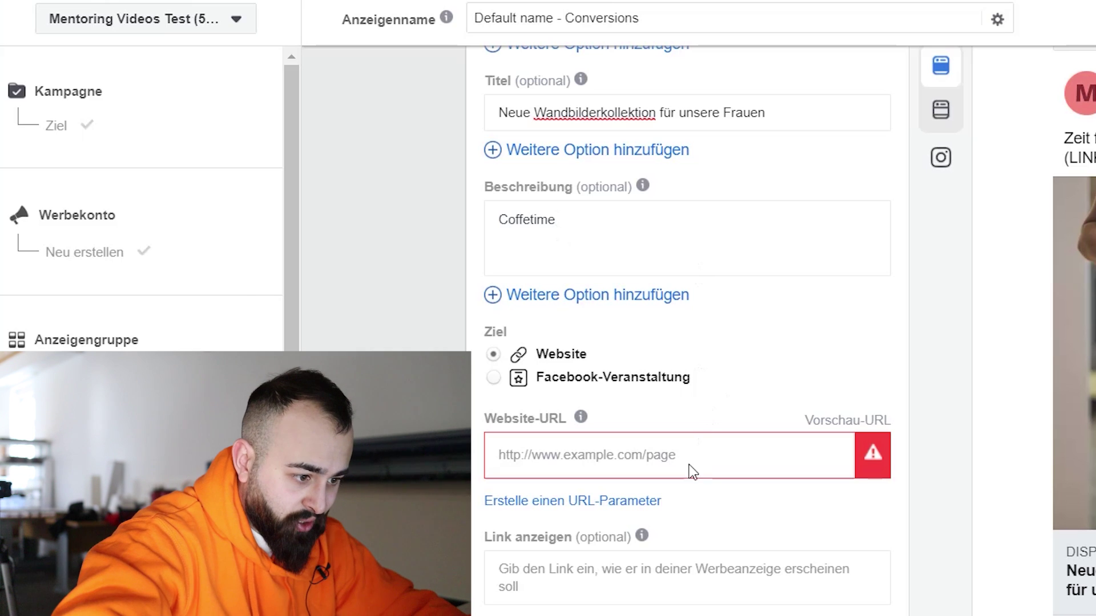
scroll(518, 451, down, 4)
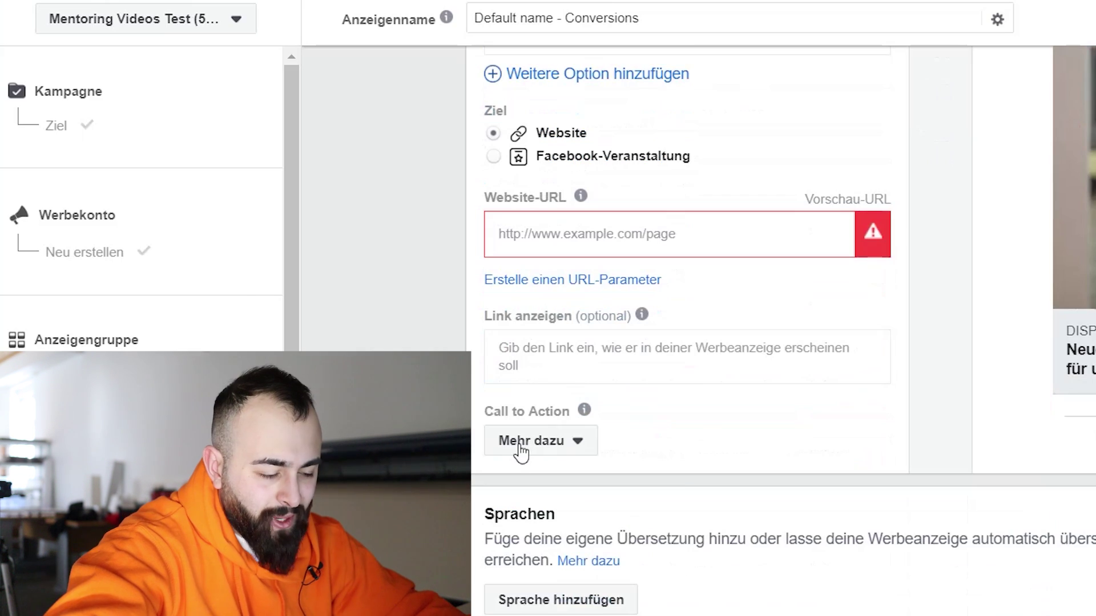
click(521, 448)
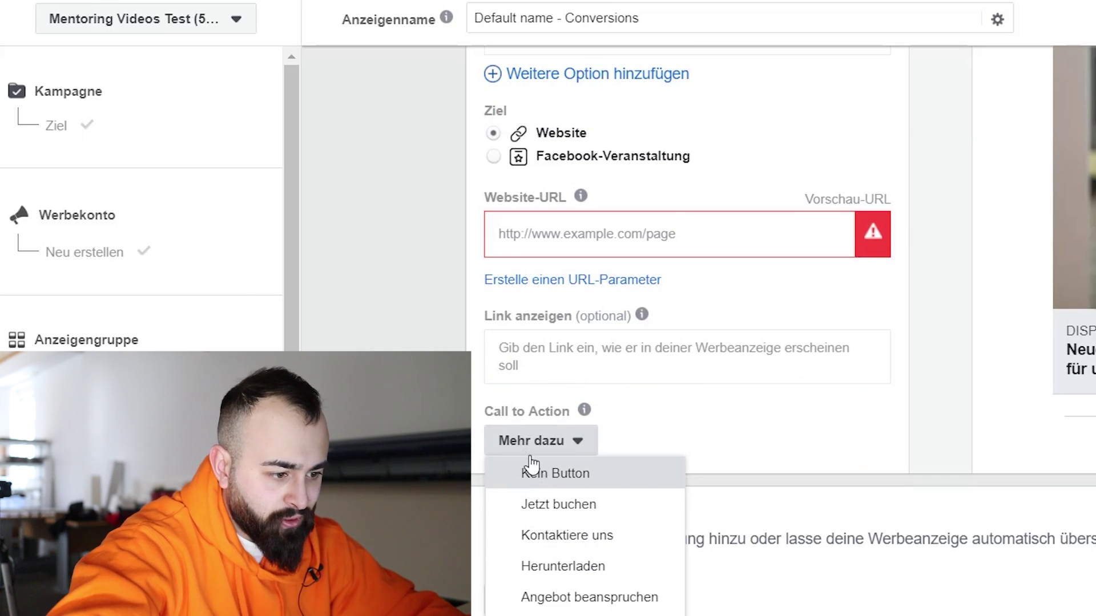
click(530, 469)
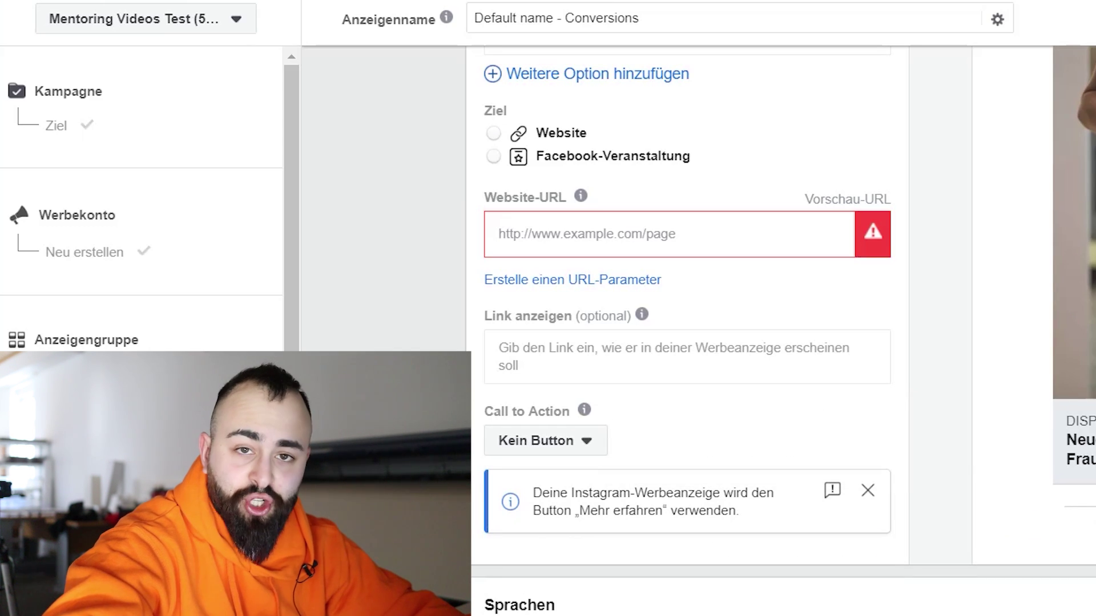
scroll(937, 286, down, 10)
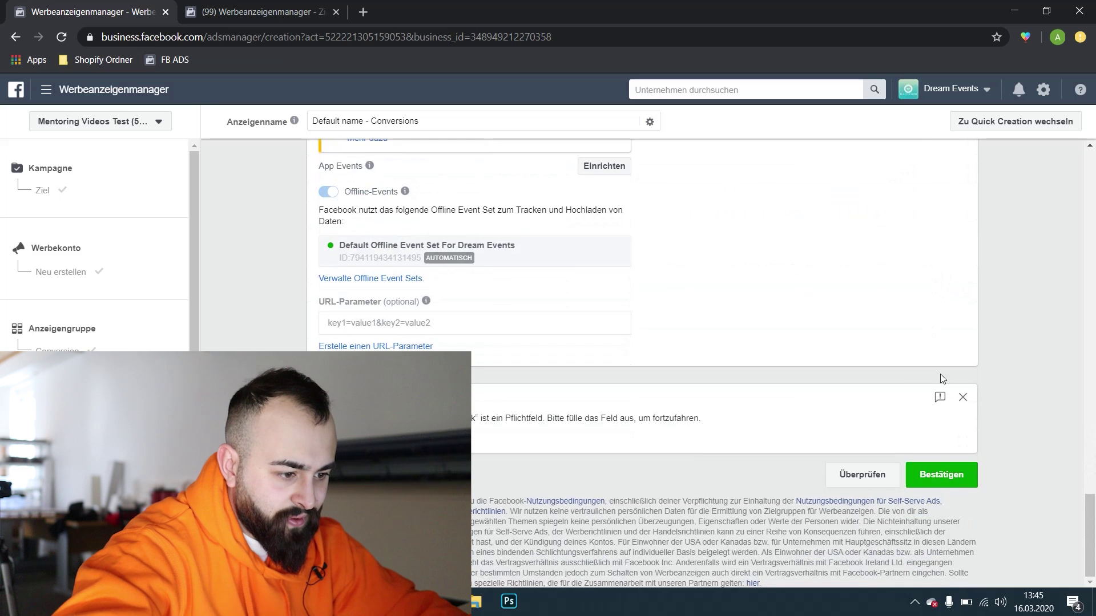